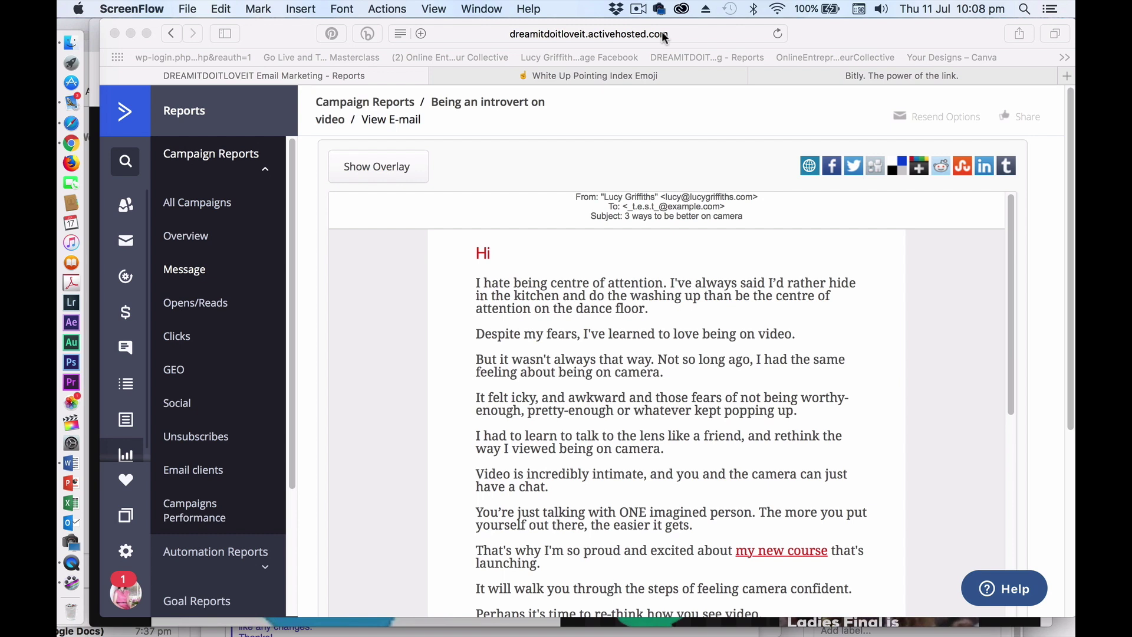
Step: Scroll the ActiveCampaign newsletter preview down to its video thumbnail, then move the window aside to reveal the browser
click(1008, 281)
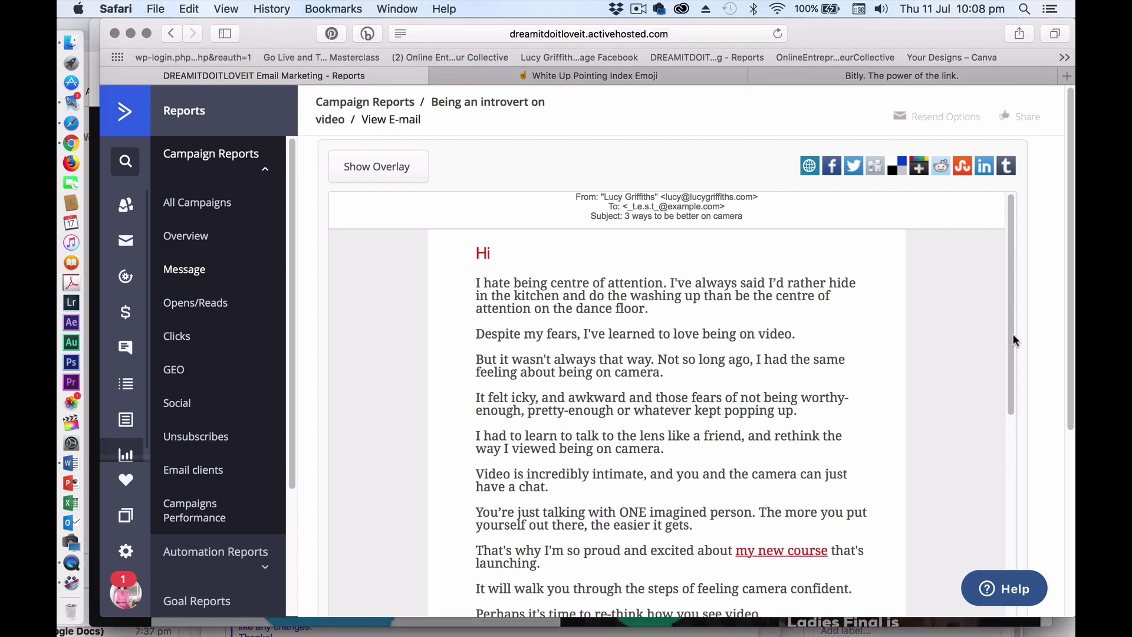
drag(1008, 310, 1017, 475)
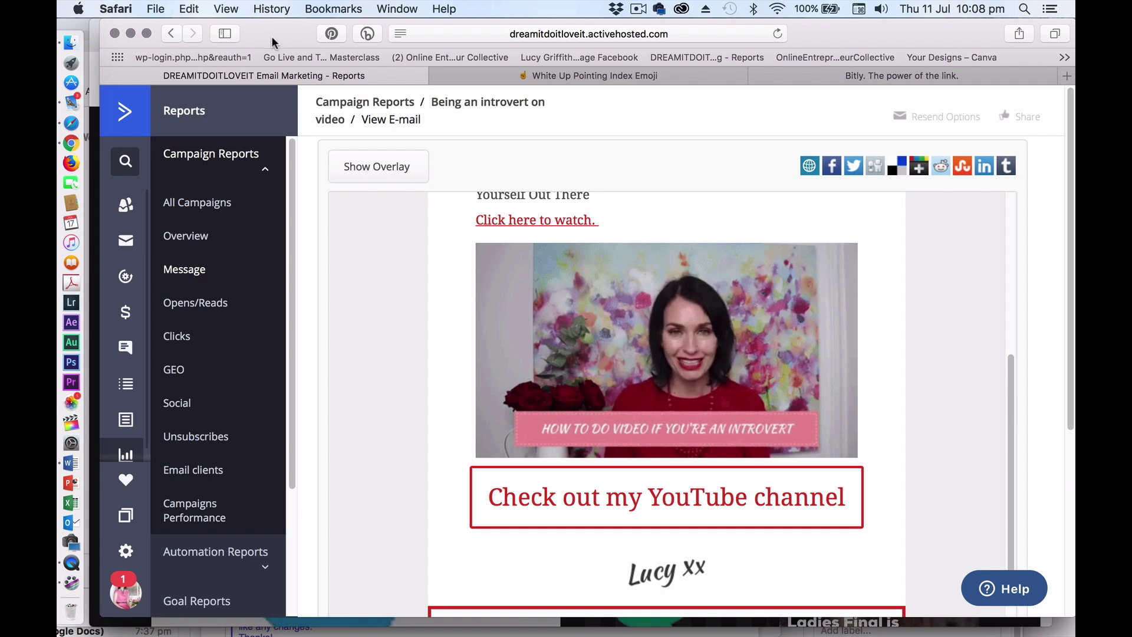
drag(273, 43, 272, 120)
Step: From the imposter syndrome video's YouTube page, copy its short share link and close the share dialog
click(143, 30)
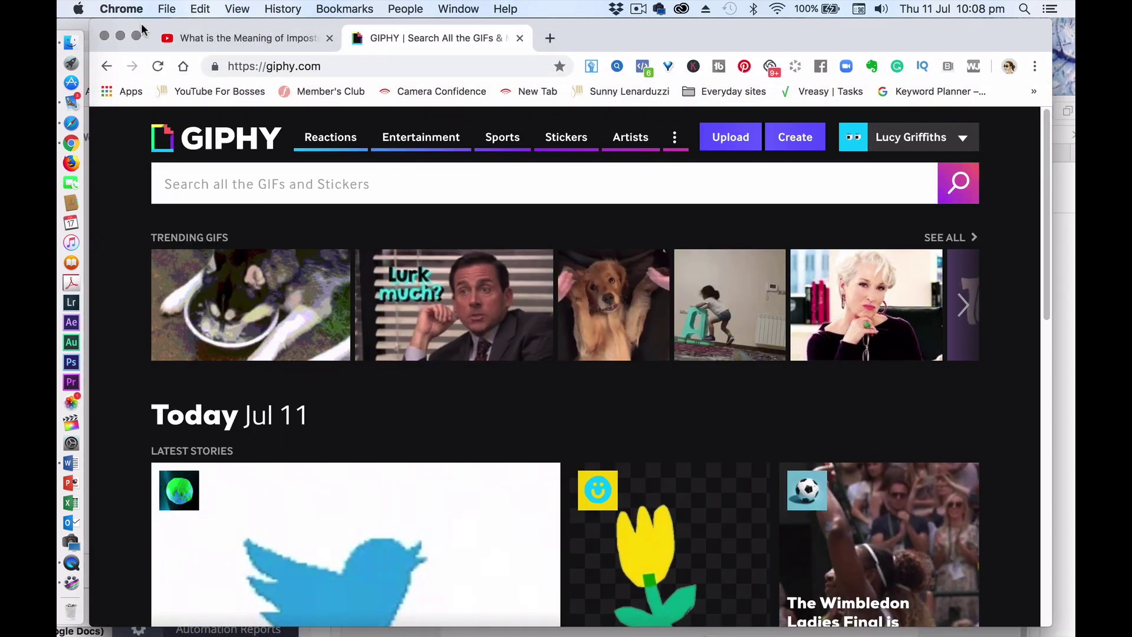
click(239, 38)
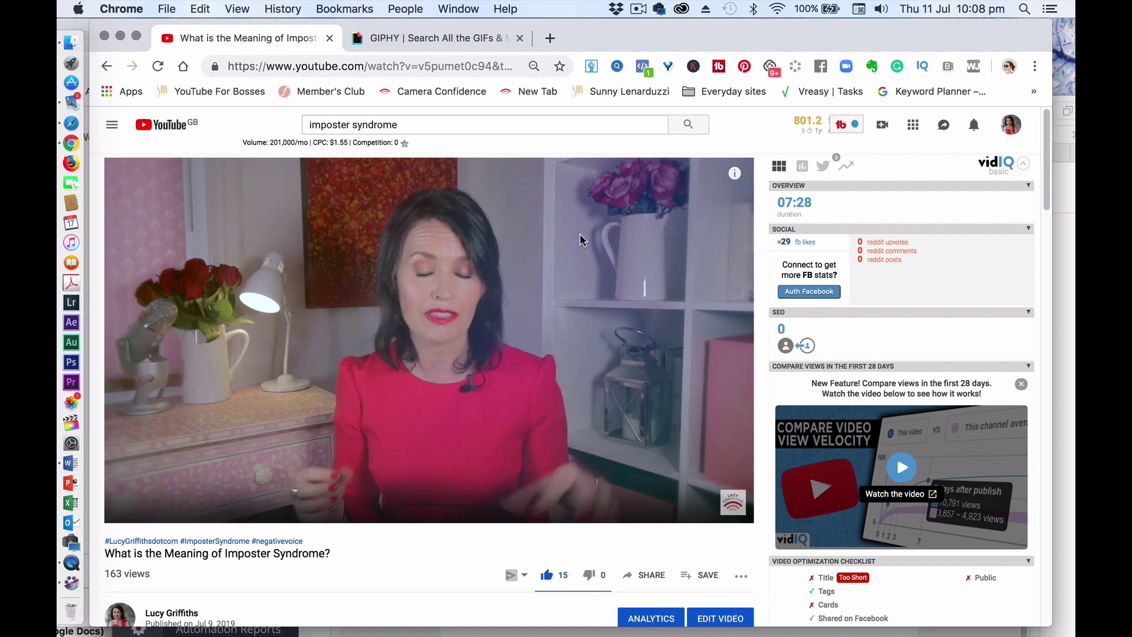
click(655, 579)
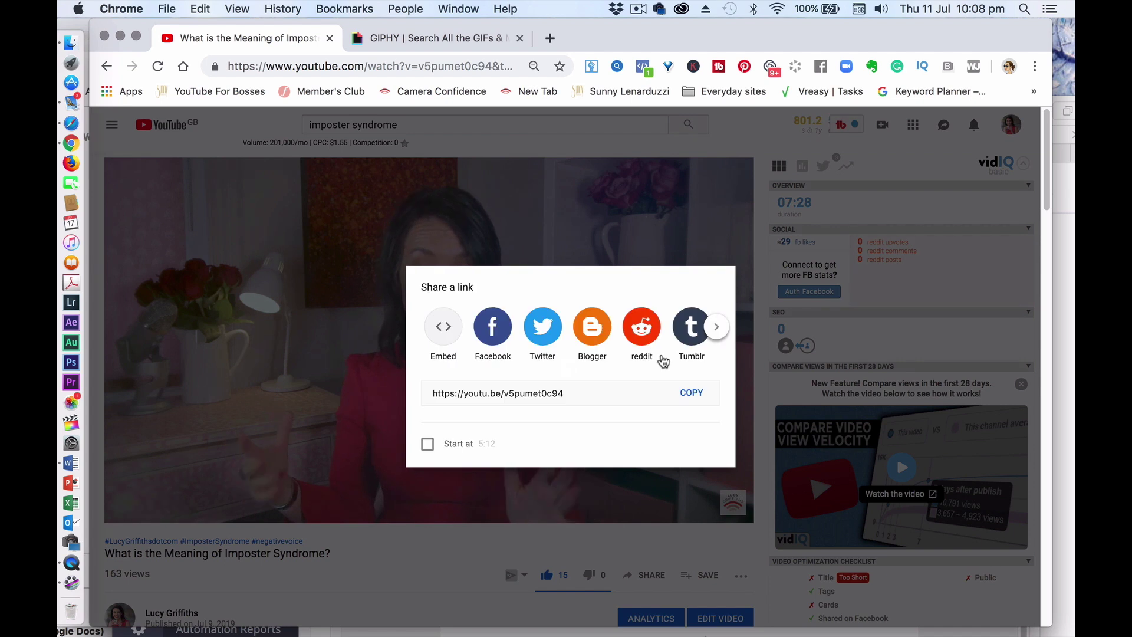
click(694, 394)
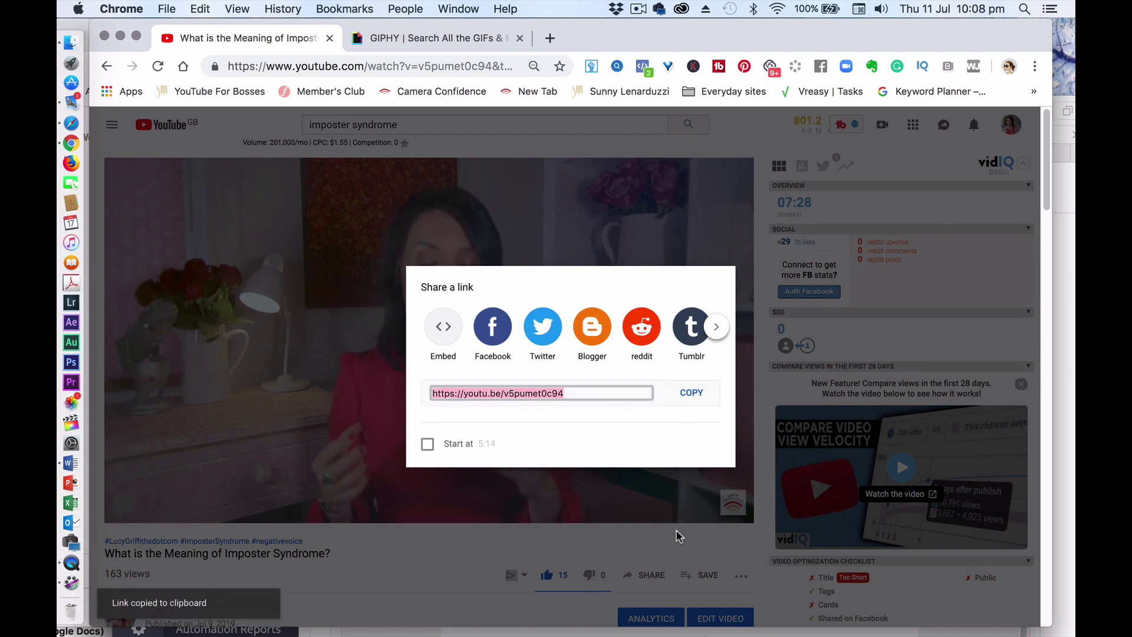
click(723, 541)
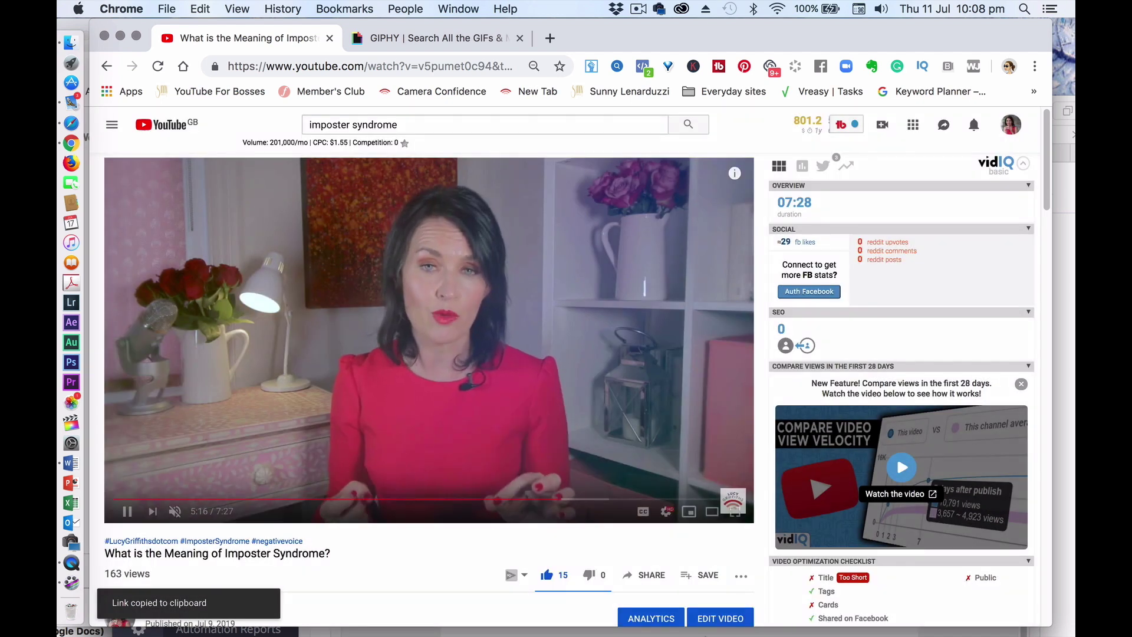
Step: Go back to the GIPHY homepage and choose Create to reach the GIF Maker
click(433, 36)
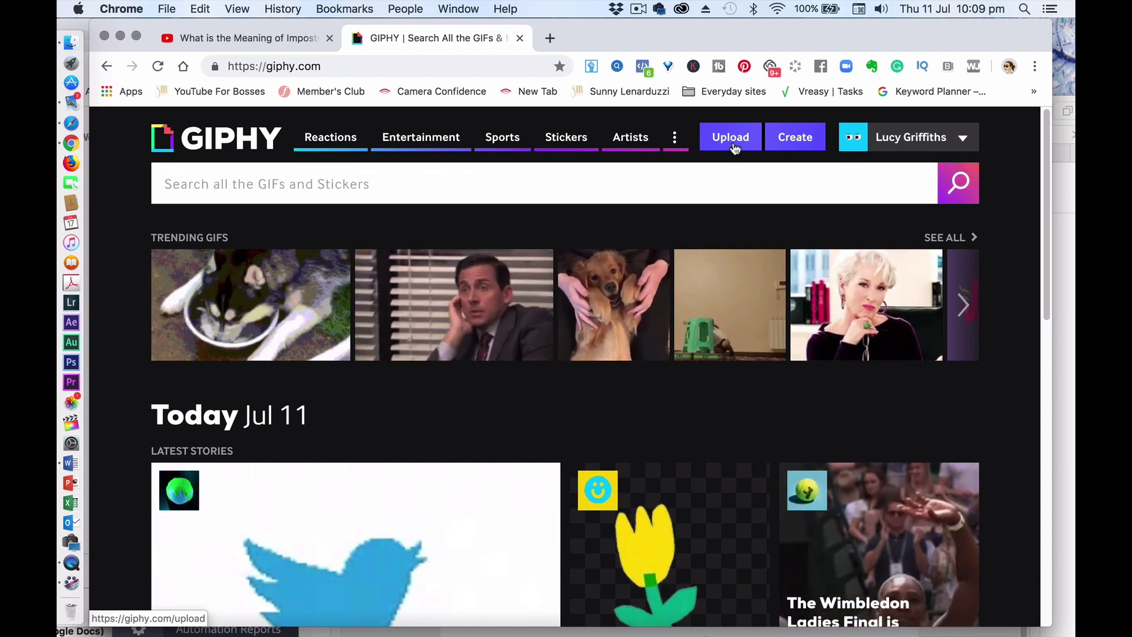
click(805, 148)
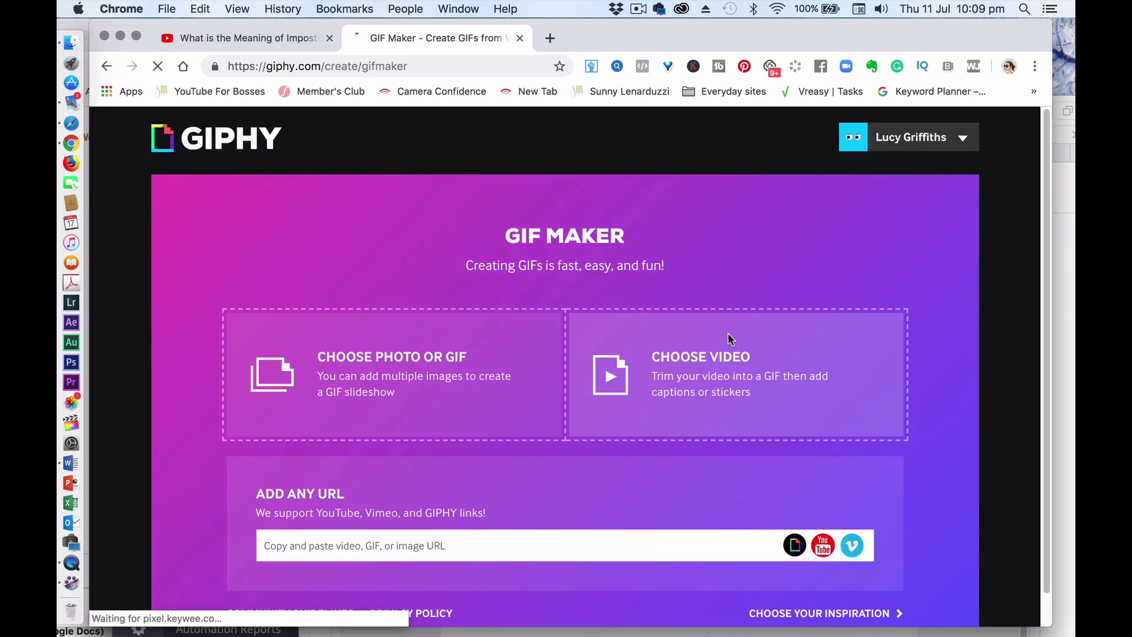
Step: Paste the YouTube link into the GIF Maker, trim to 5.5 seconds from 00:00, and continue to Decorate
click(340, 544)
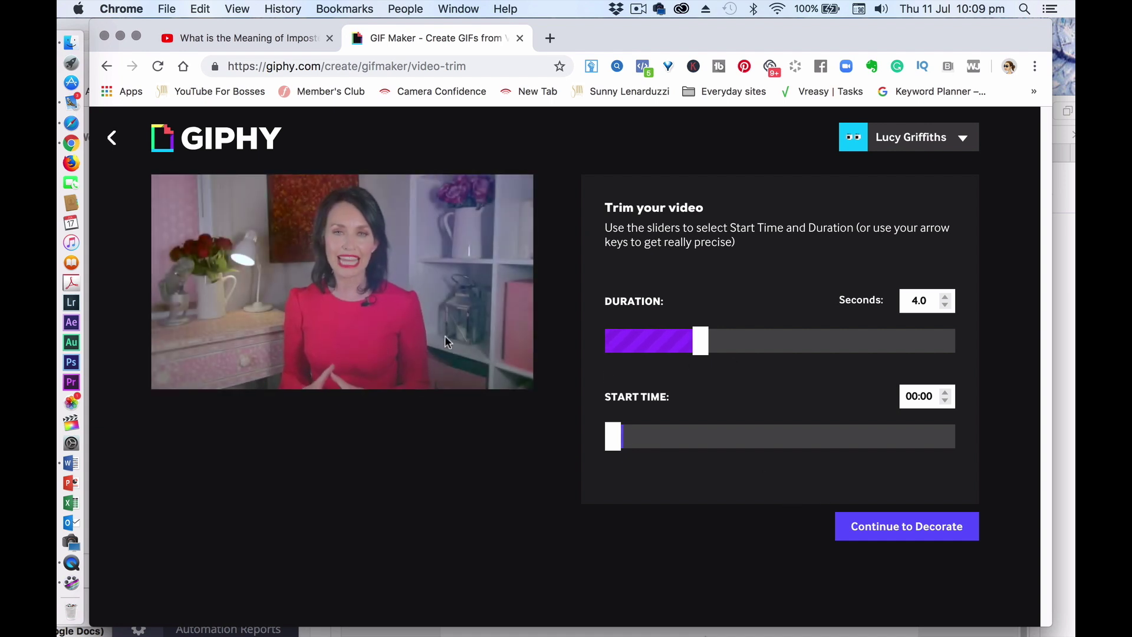
drag(704, 351, 727, 346)
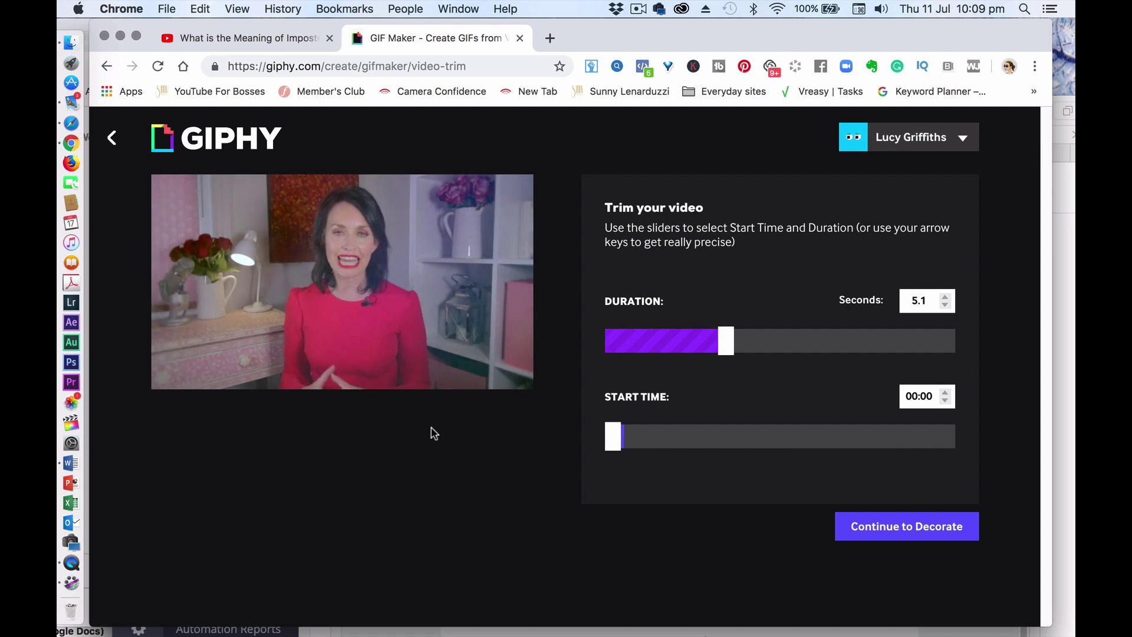
drag(727, 348, 734, 348)
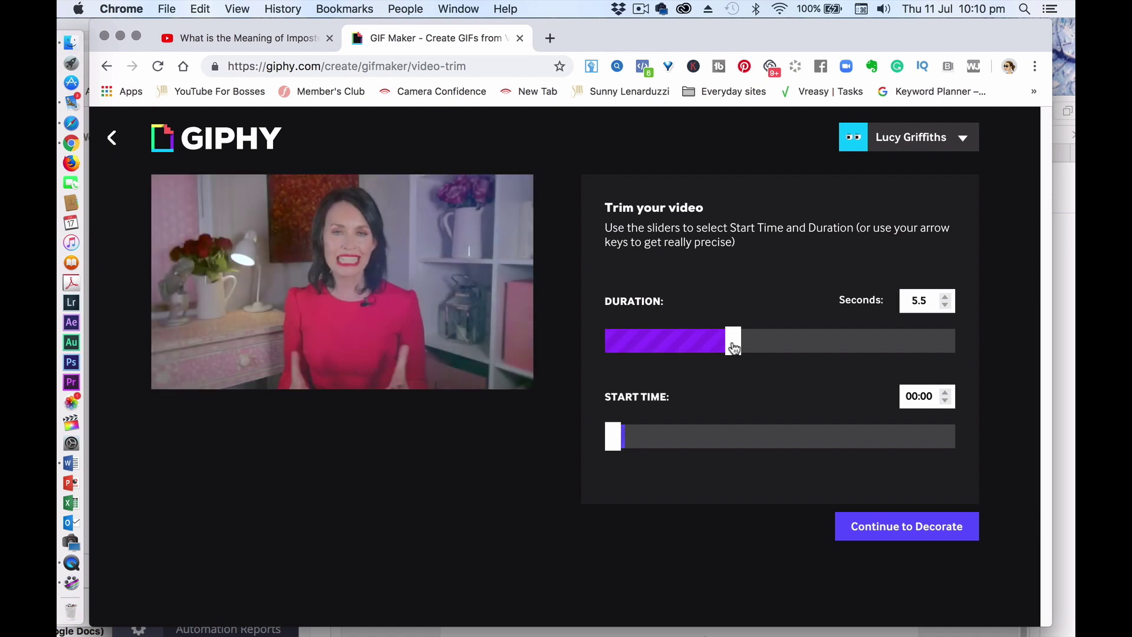
click(930, 534)
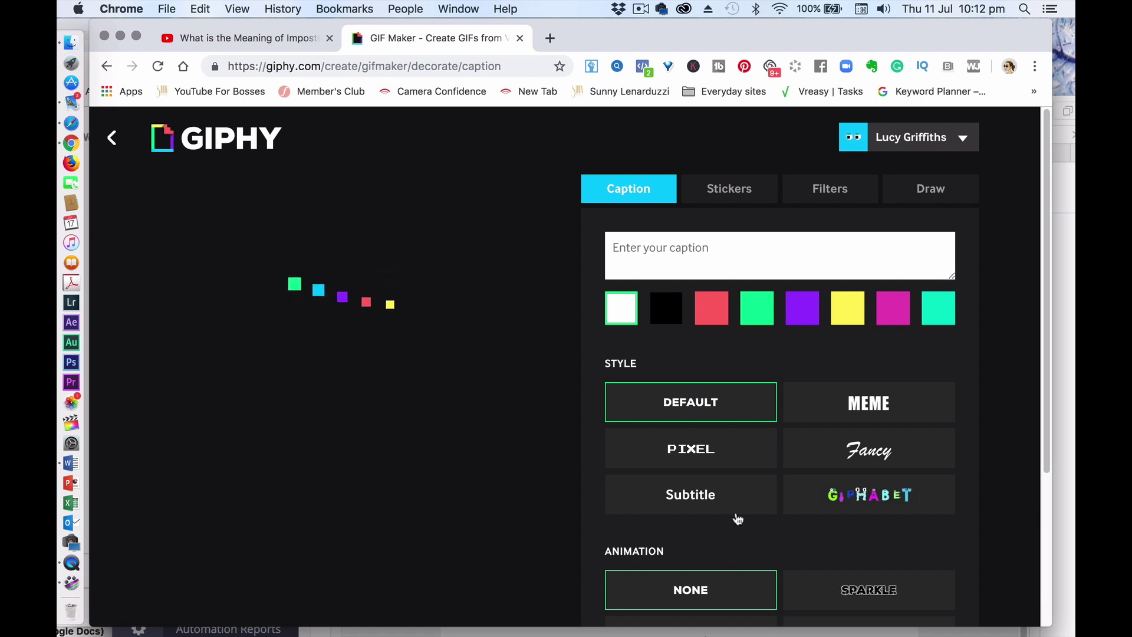
Step: Browse the Caption and Stickers options for the clip, then show the Filters list
drag(1048, 267, 1054, 394)
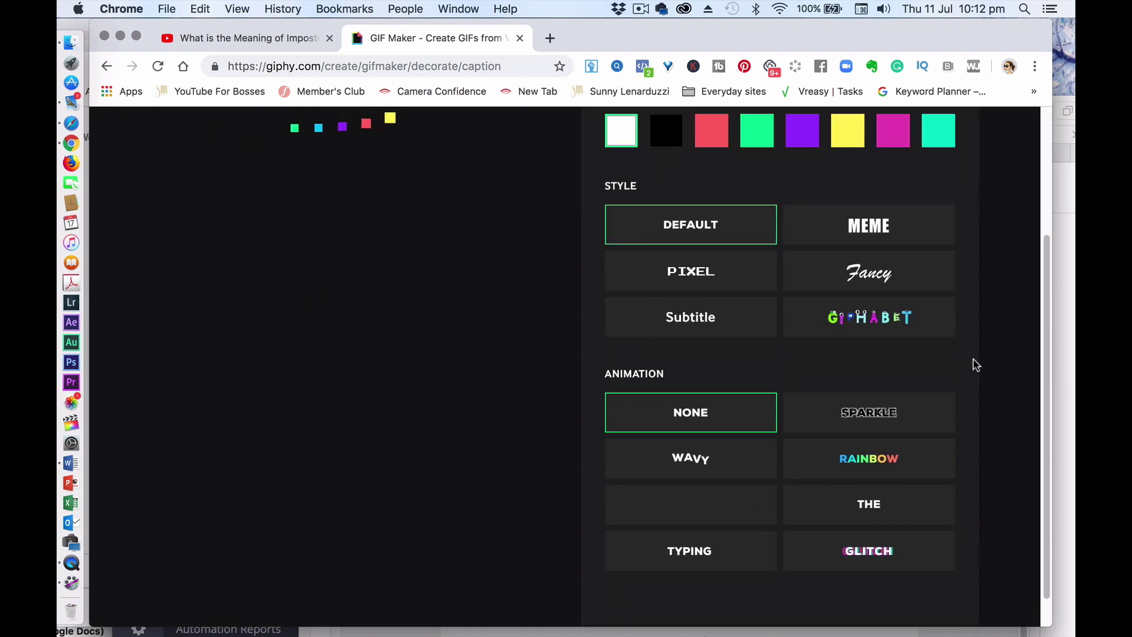
scroll(1044, 213, up, 3)
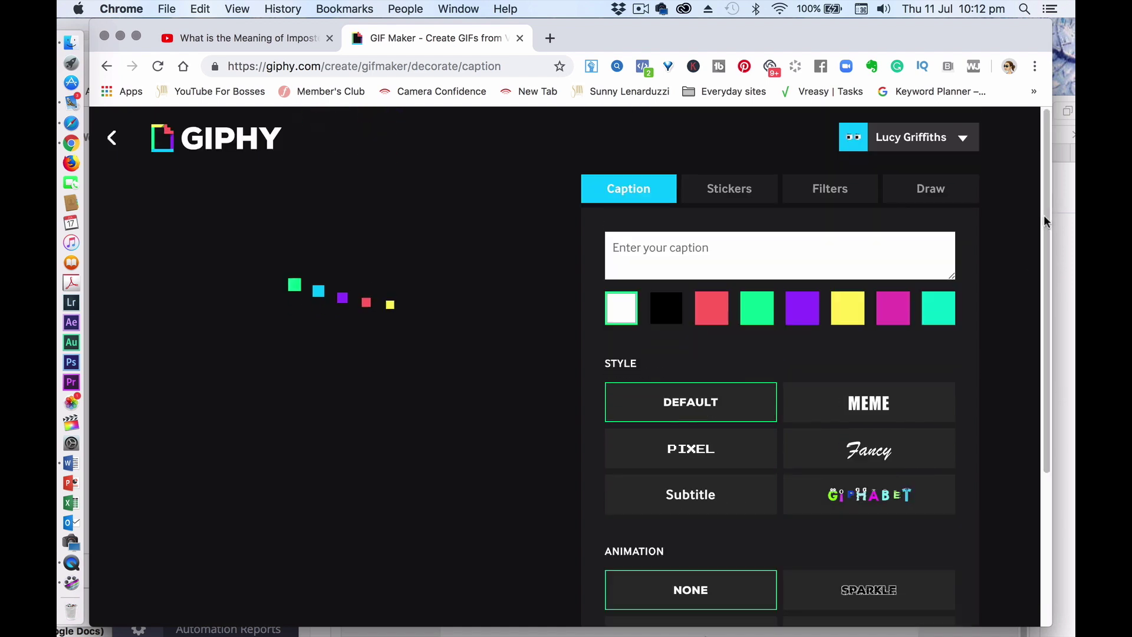
click(717, 195)
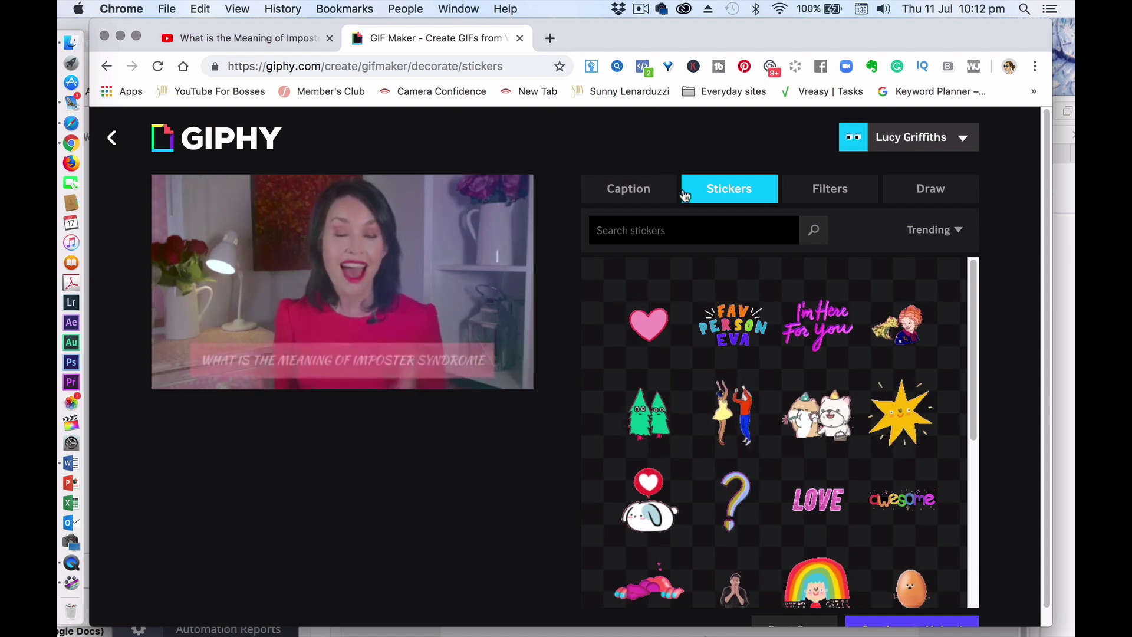
click(839, 201)
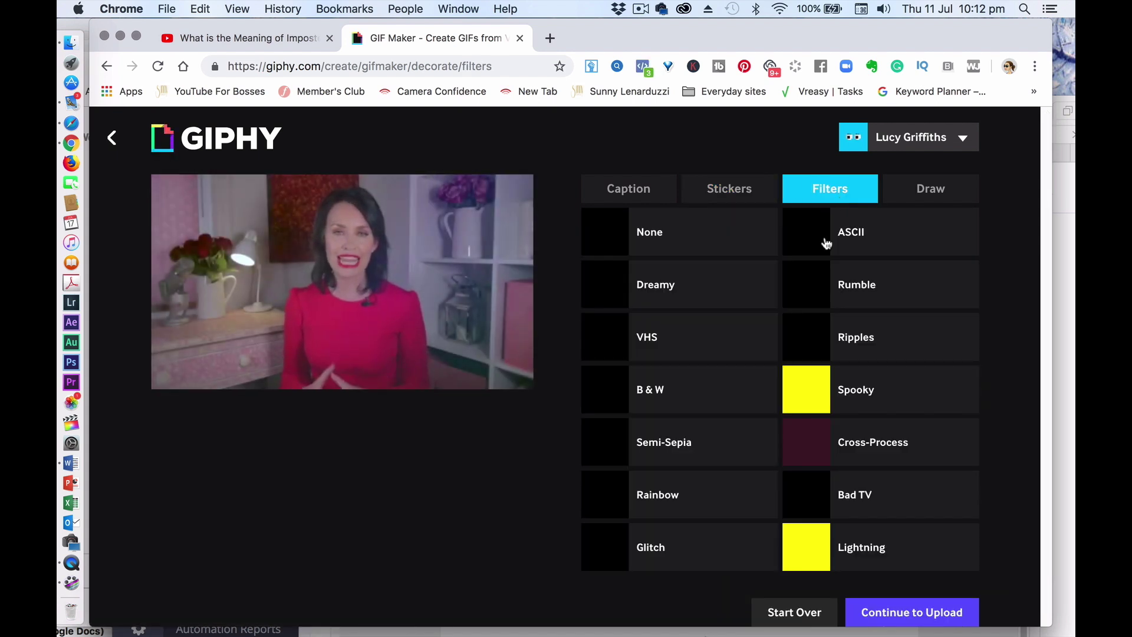
Step: Preview the Semi-Sepia, Rainbow, Glitch, Dreamy, VHS and black-and-white filters on the clip
click(684, 443)
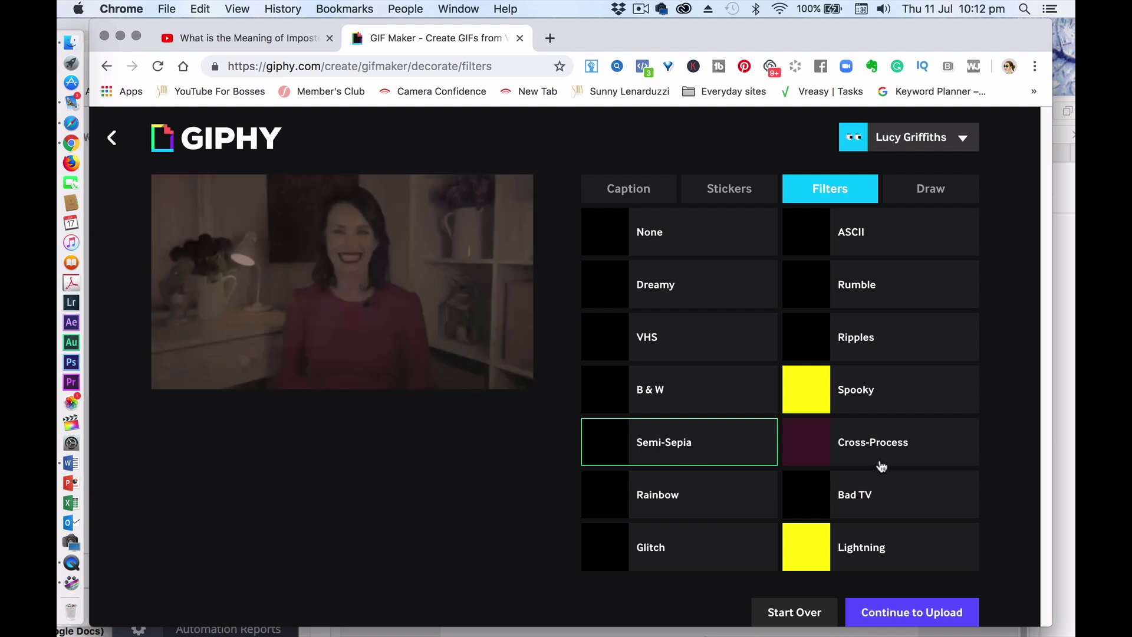
click(668, 504)
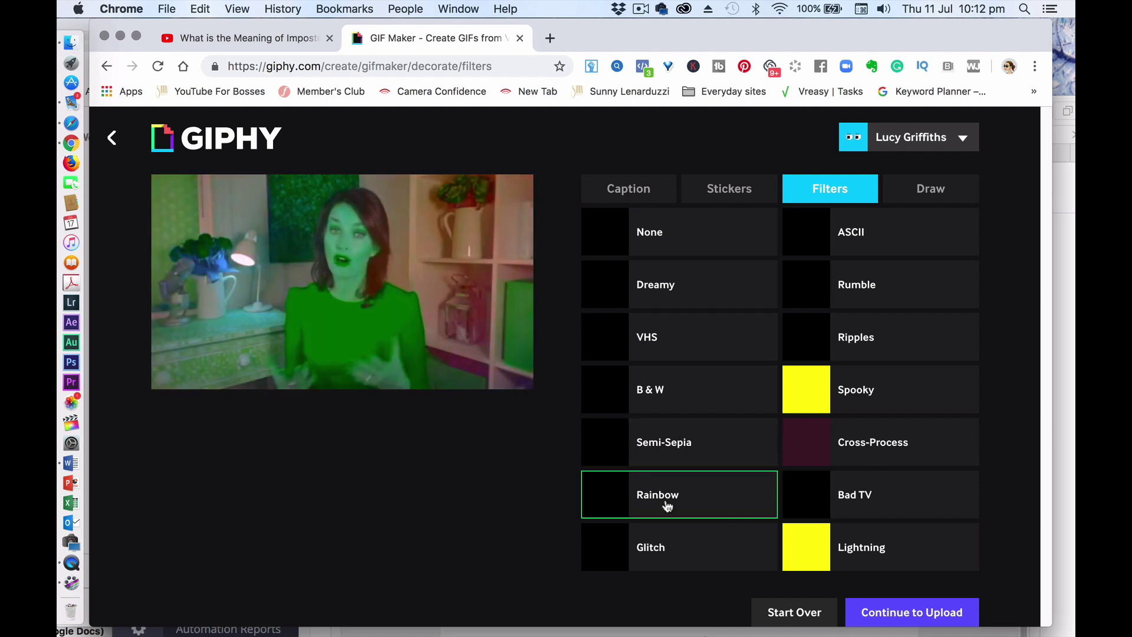
click(658, 561)
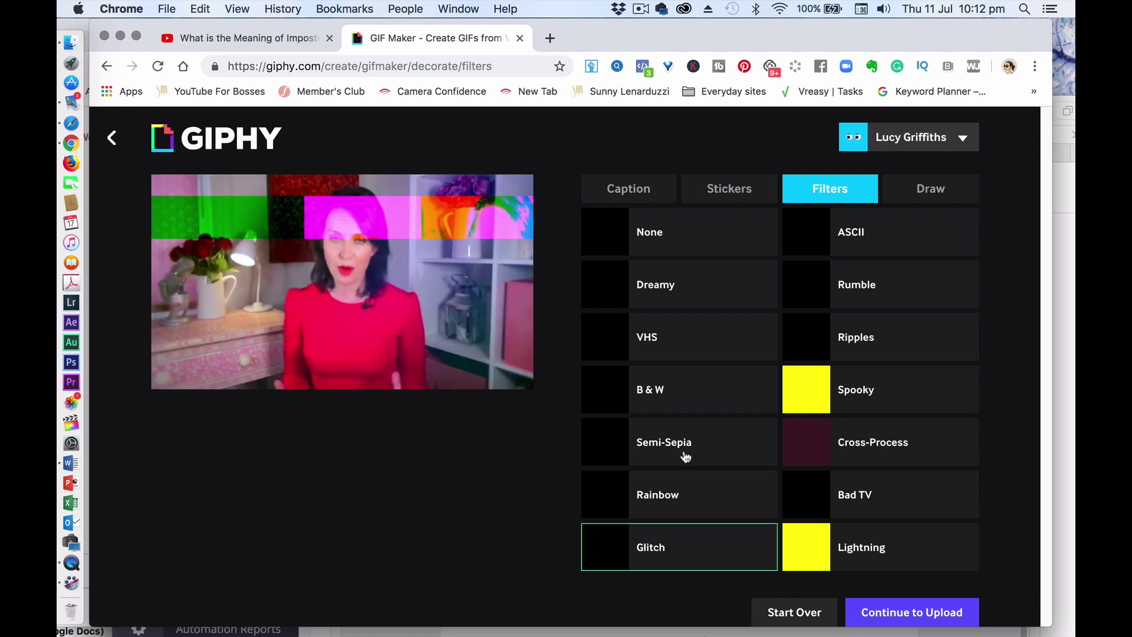
click(665, 289)
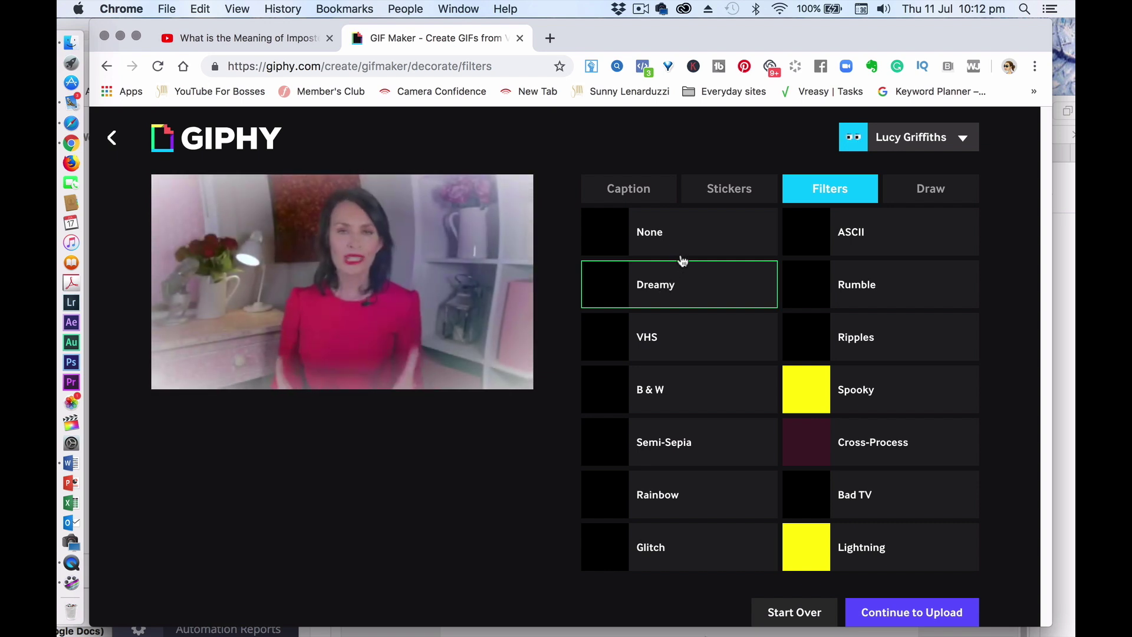
click(659, 238)
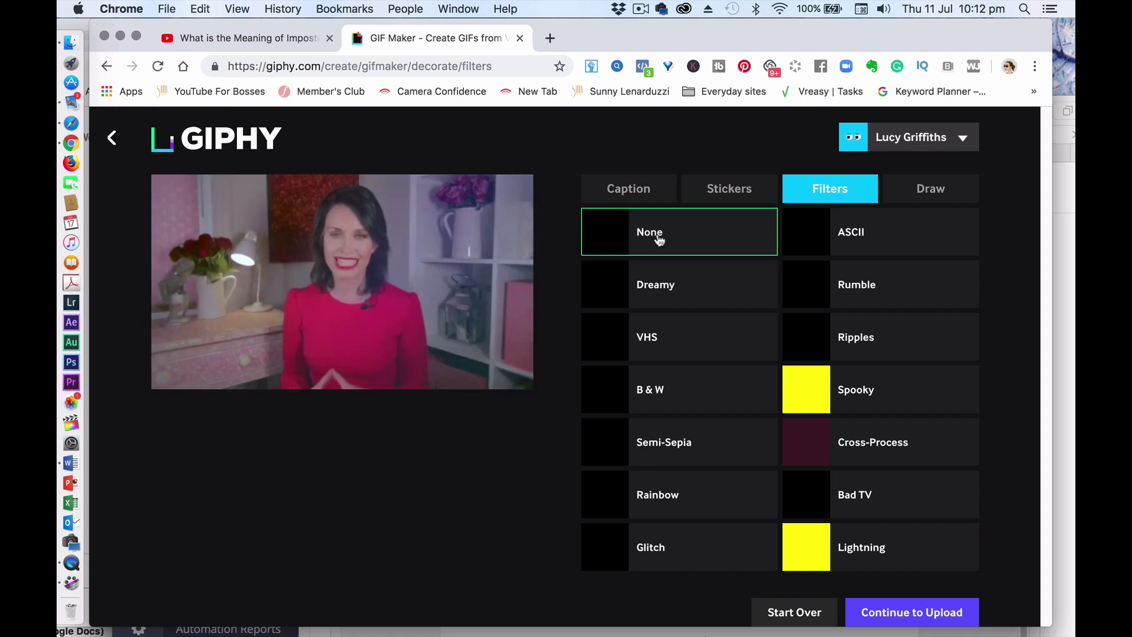
click(656, 348)
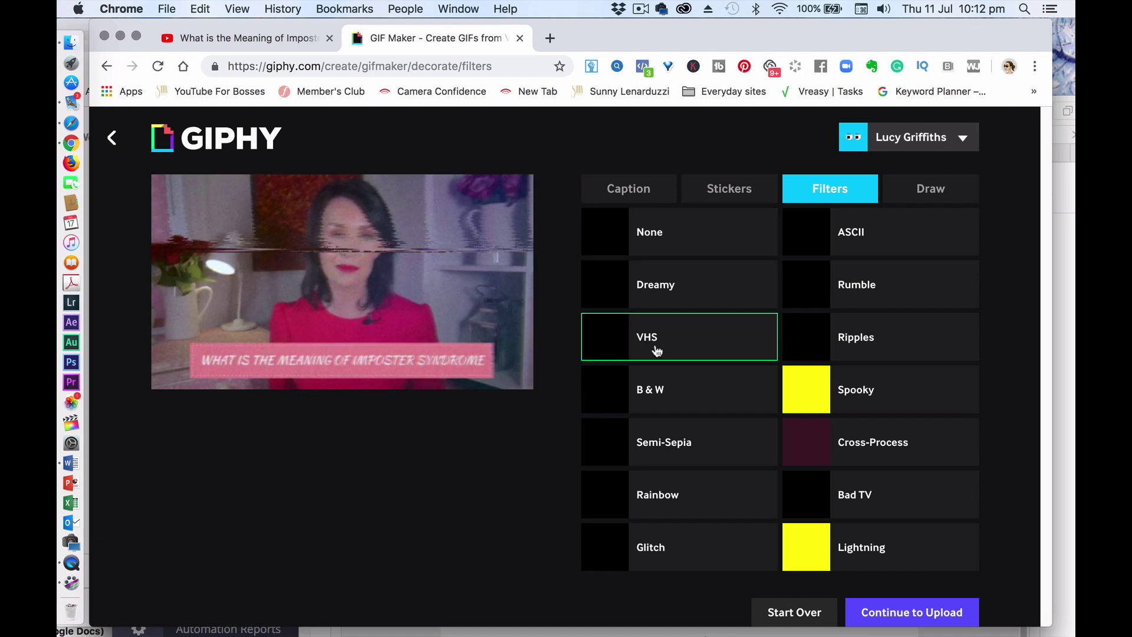
click(654, 397)
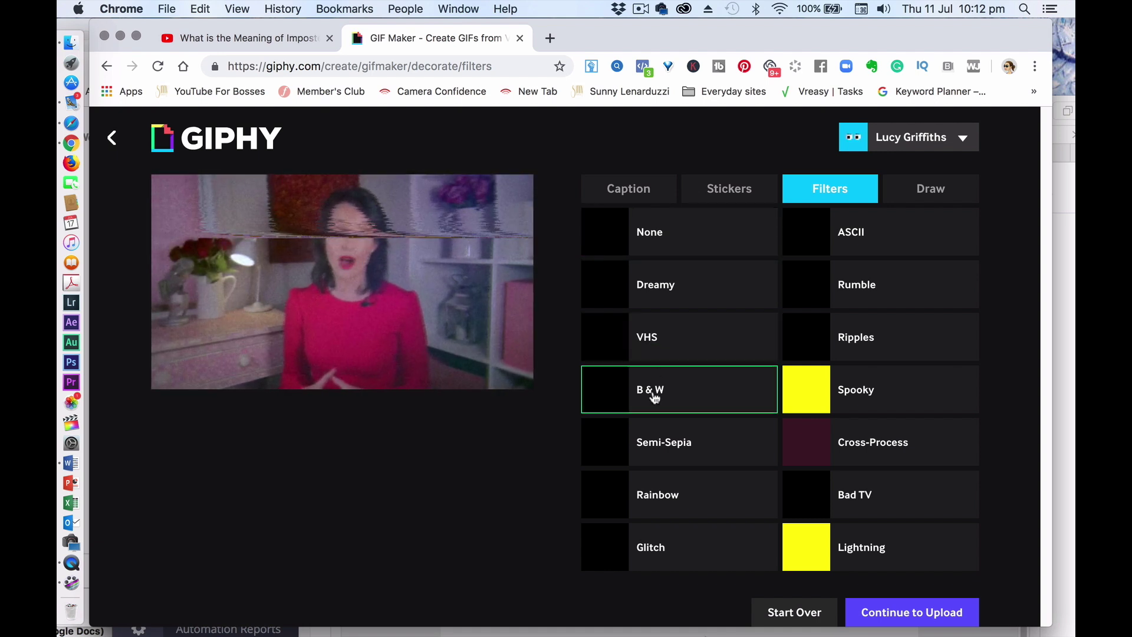
click(656, 447)
click(658, 497)
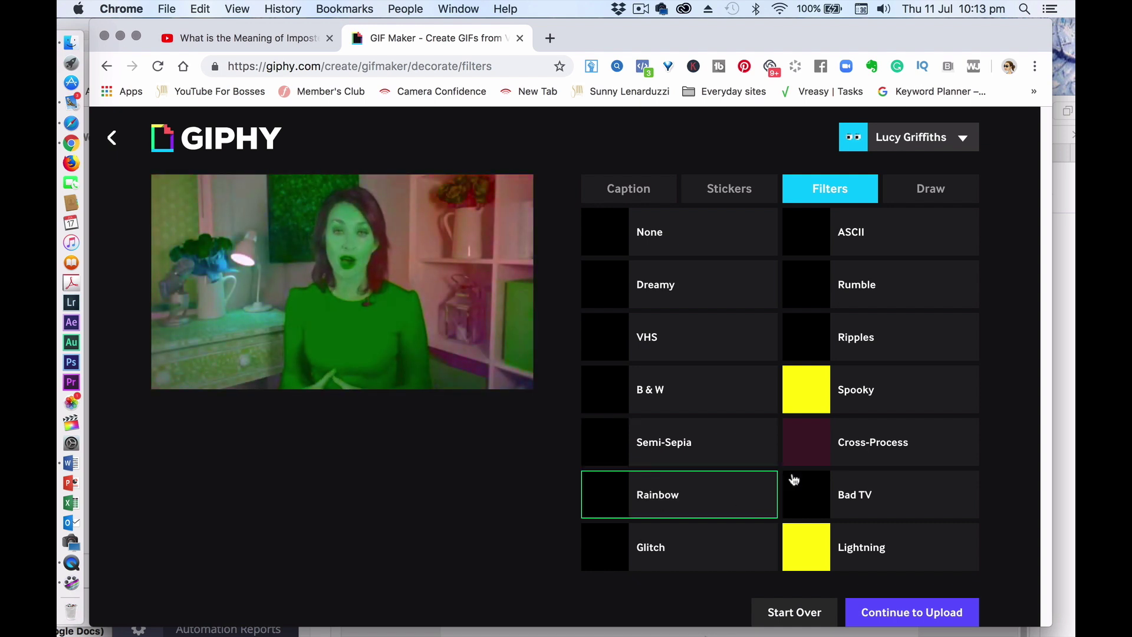
Step: Preview Spooky, Ripples, Rumble, Cross-Process, Bad TV and Lightning, then set None and return to Caption
click(861, 403)
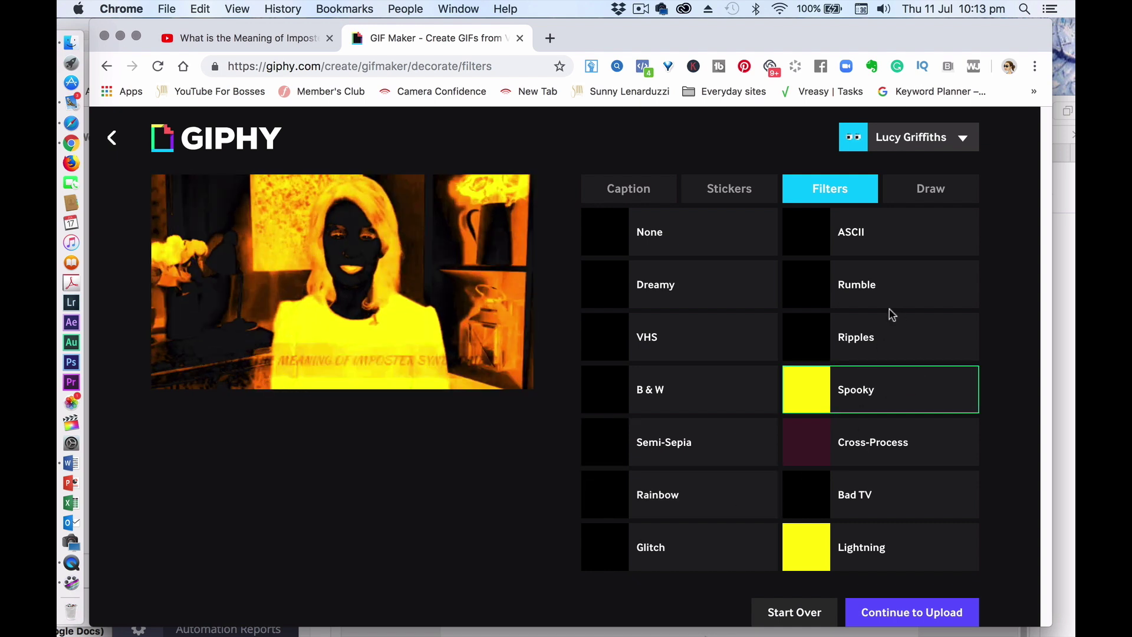
click(874, 337)
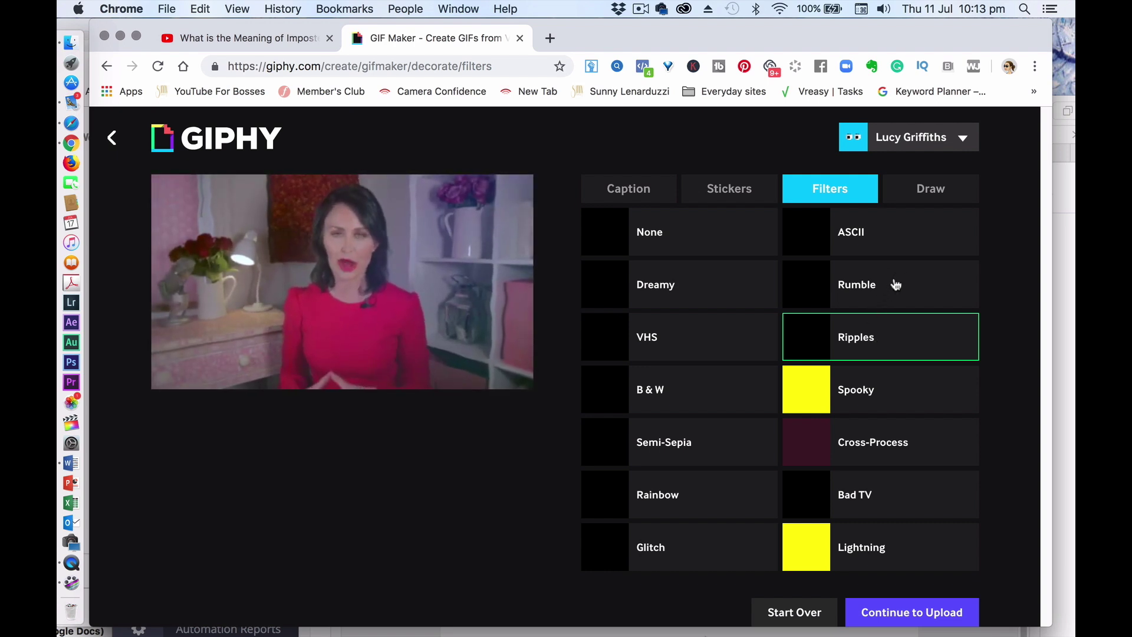
click(873, 288)
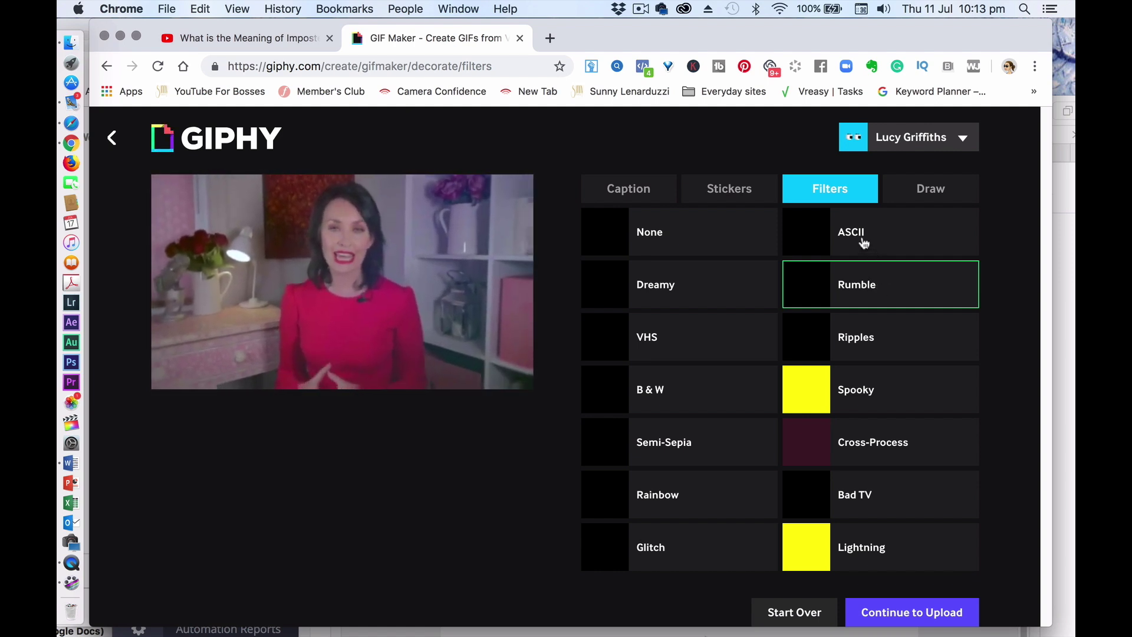
click(871, 448)
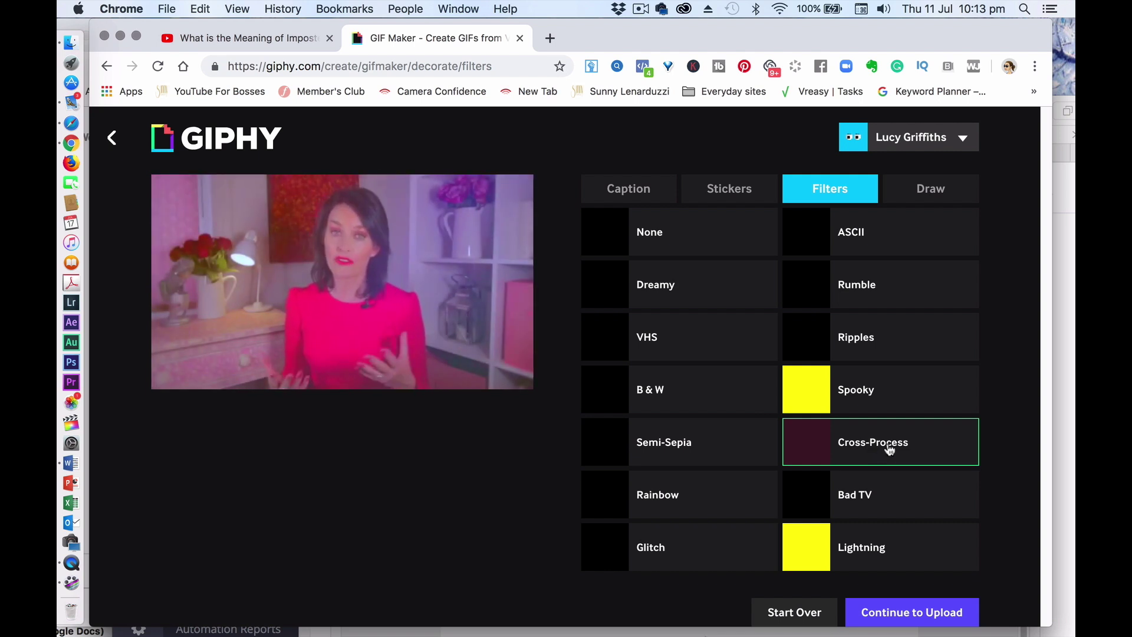
click(866, 496)
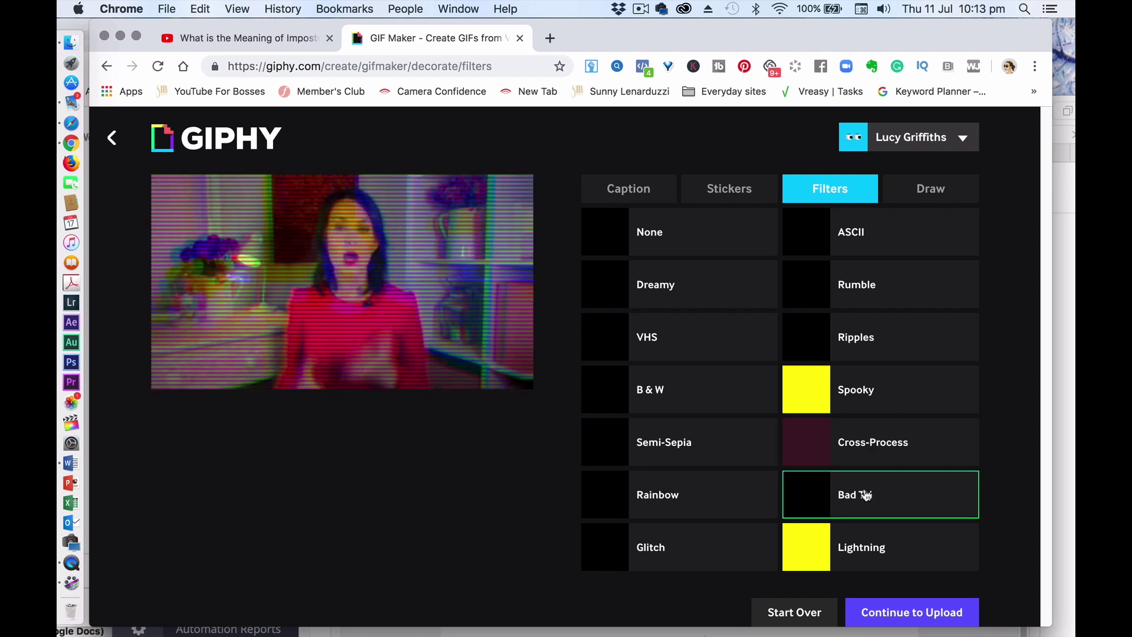
click(872, 553)
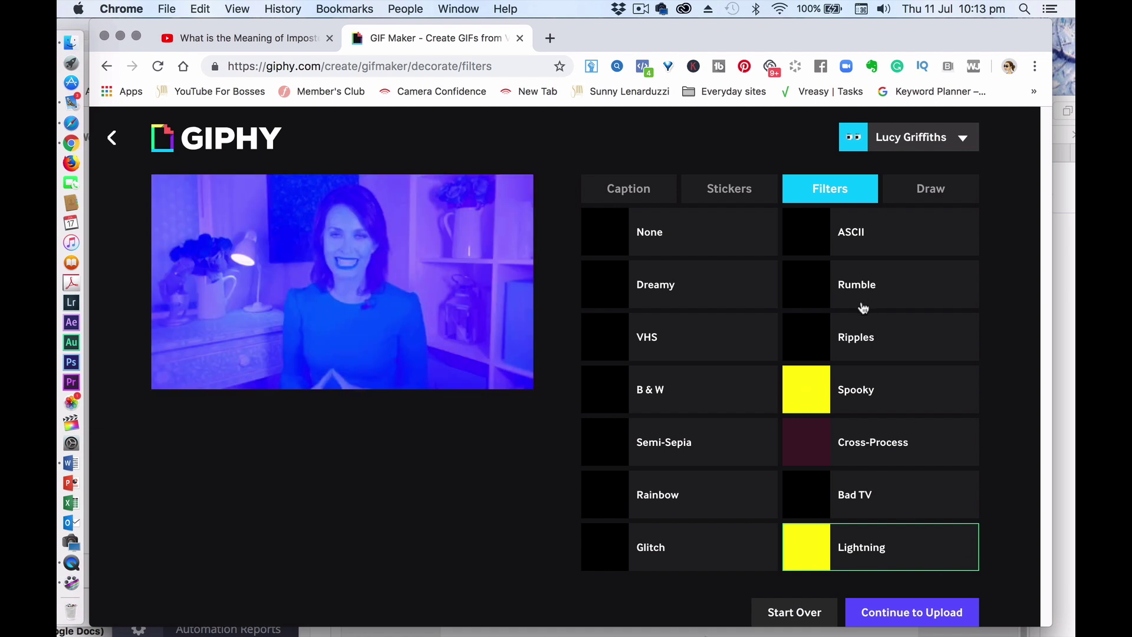
click(671, 244)
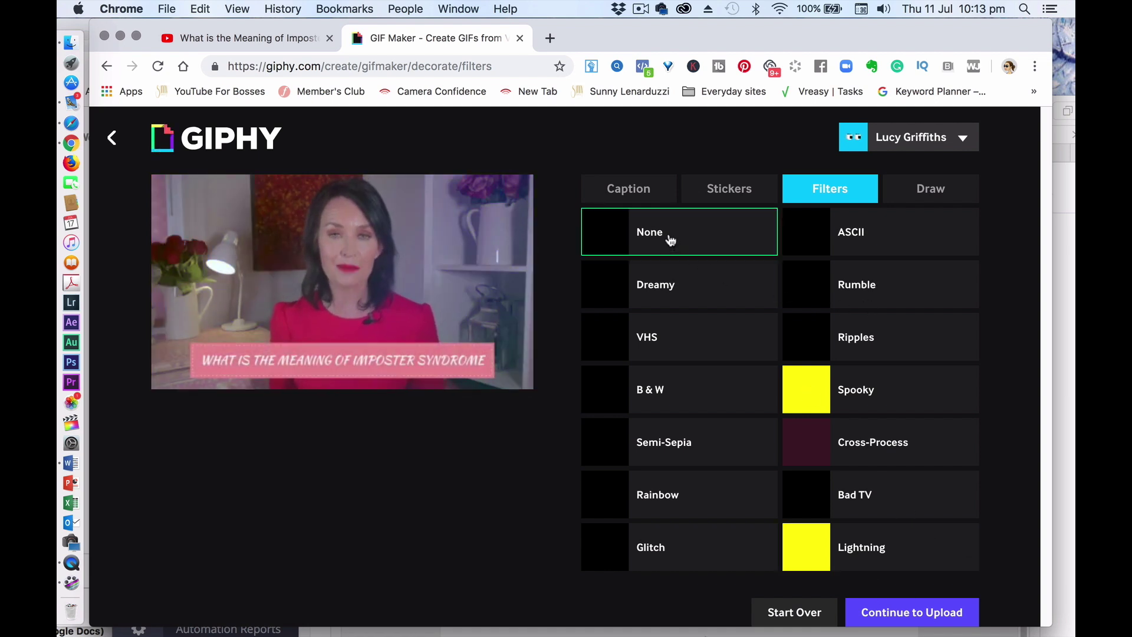
click(642, 189)
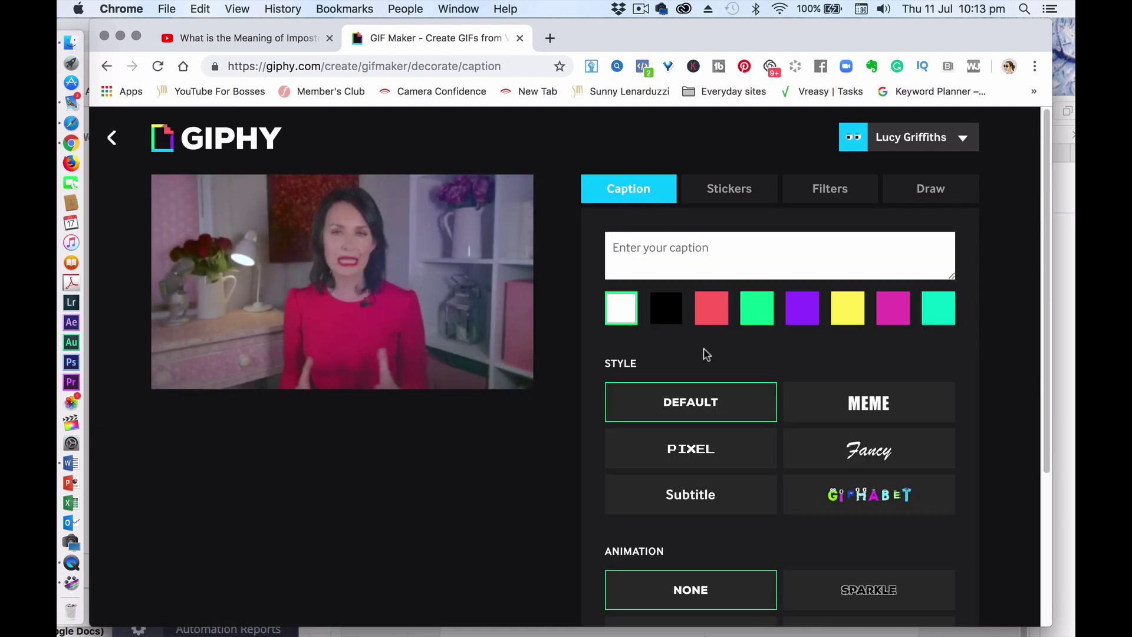
Step: Enter the caption 'imposter syndrome', correcting the misspelling
click(702, 265)
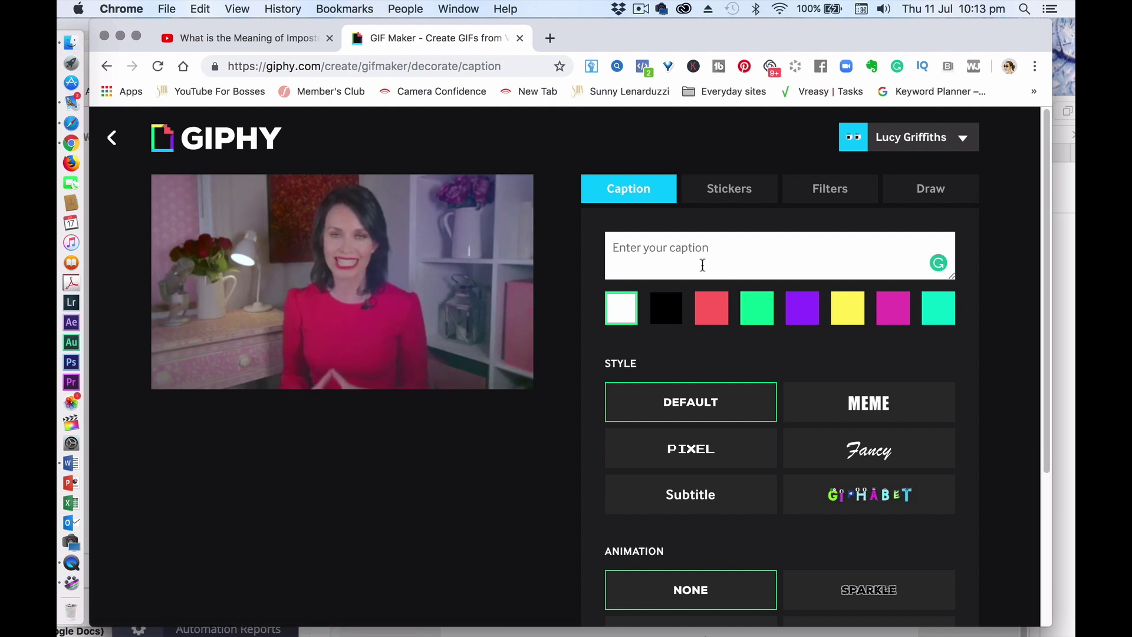
text(imposter)
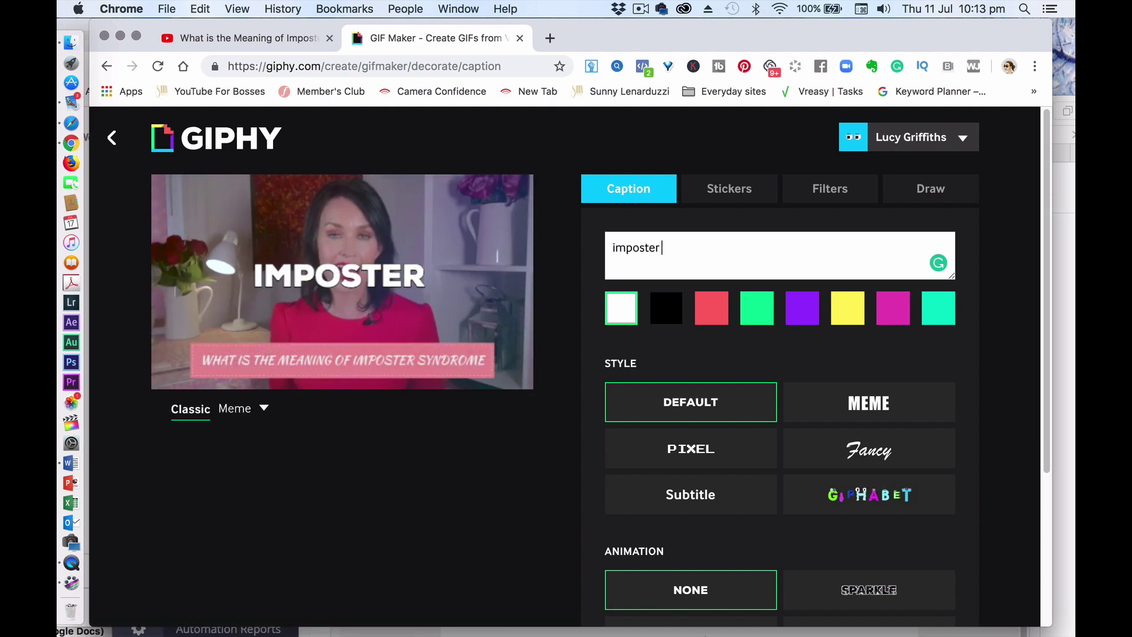
text( sydrome)
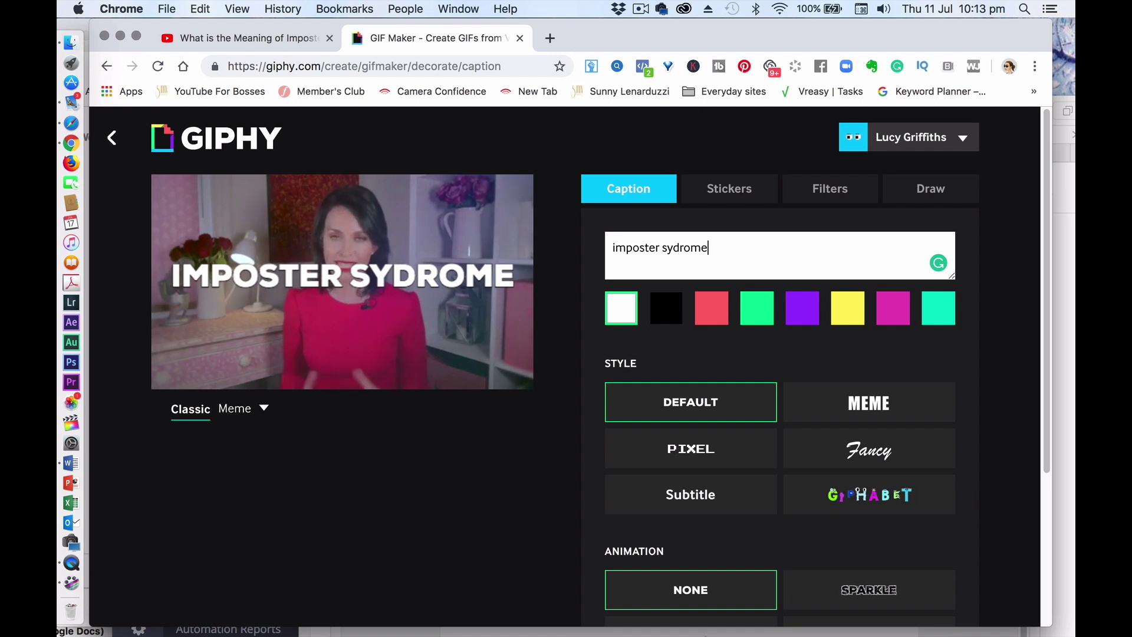
key(BackSpace)
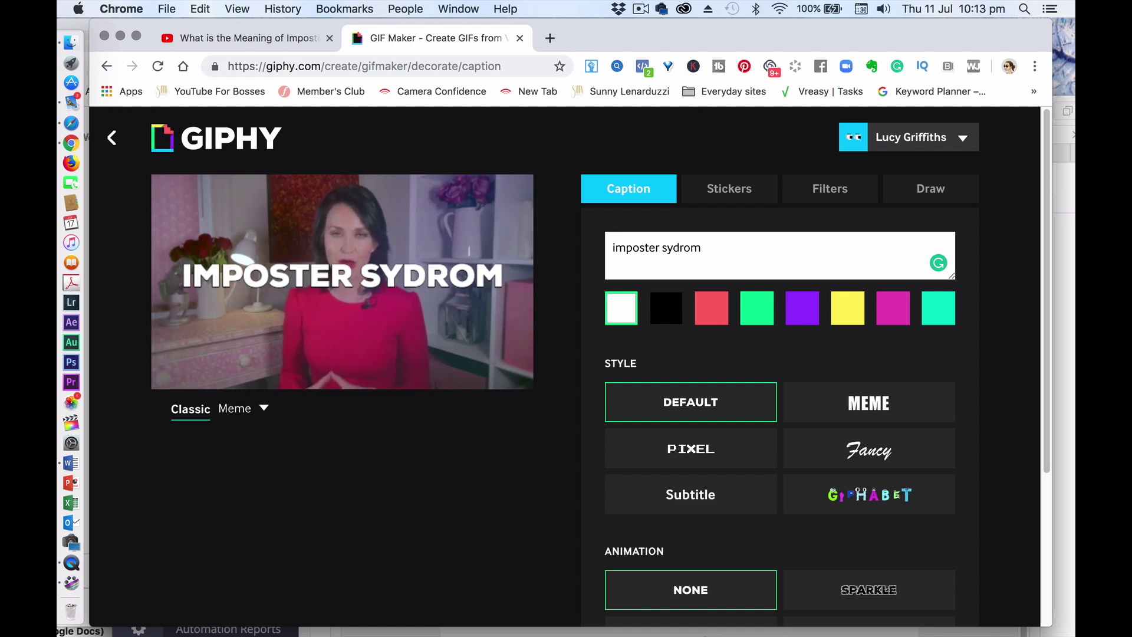
key(BackSpace)
key(BackSpace)
key(BackSpace)
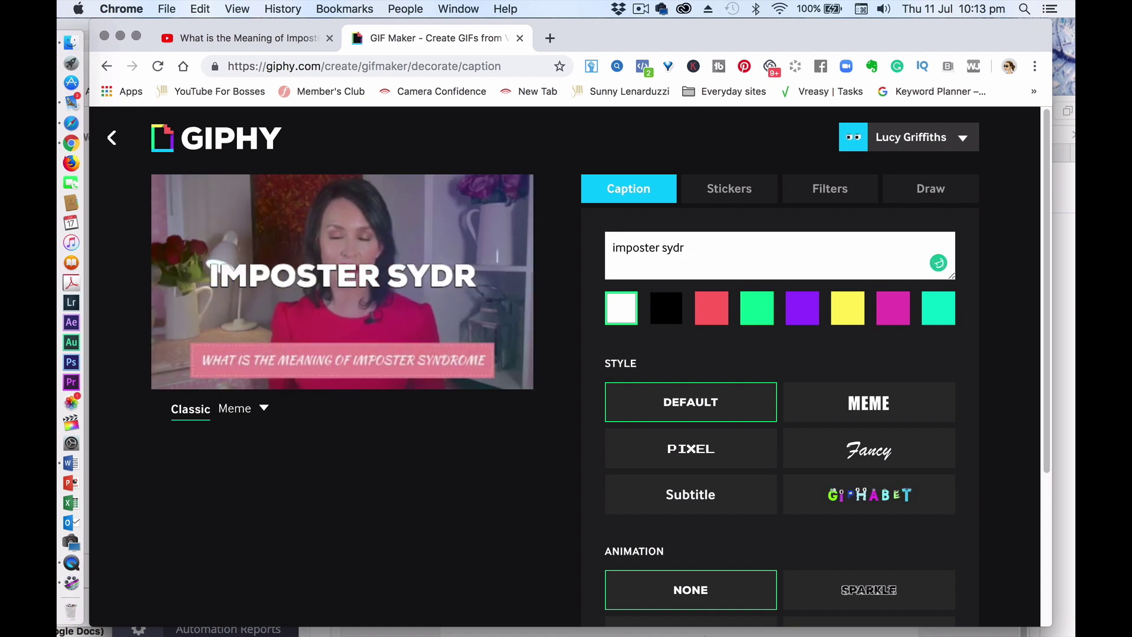
key(BackSpace)
text(ndrome)
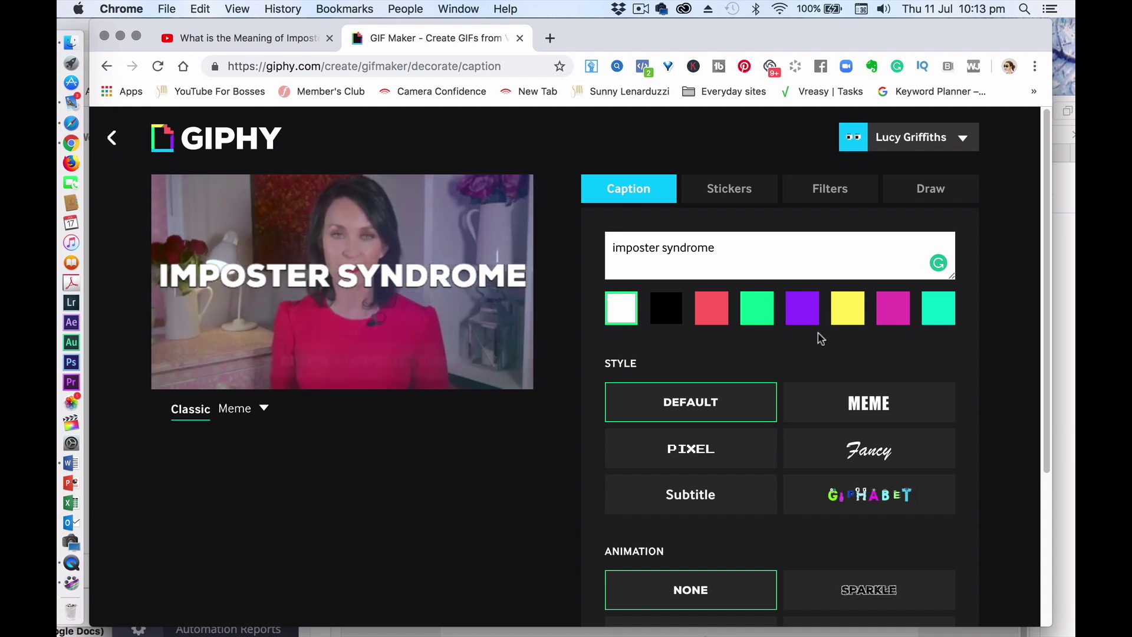
Step: Make the caption red, try Fancy and GIPHABET, settle on Subtitle, then clear the caption text
click(715, 306)
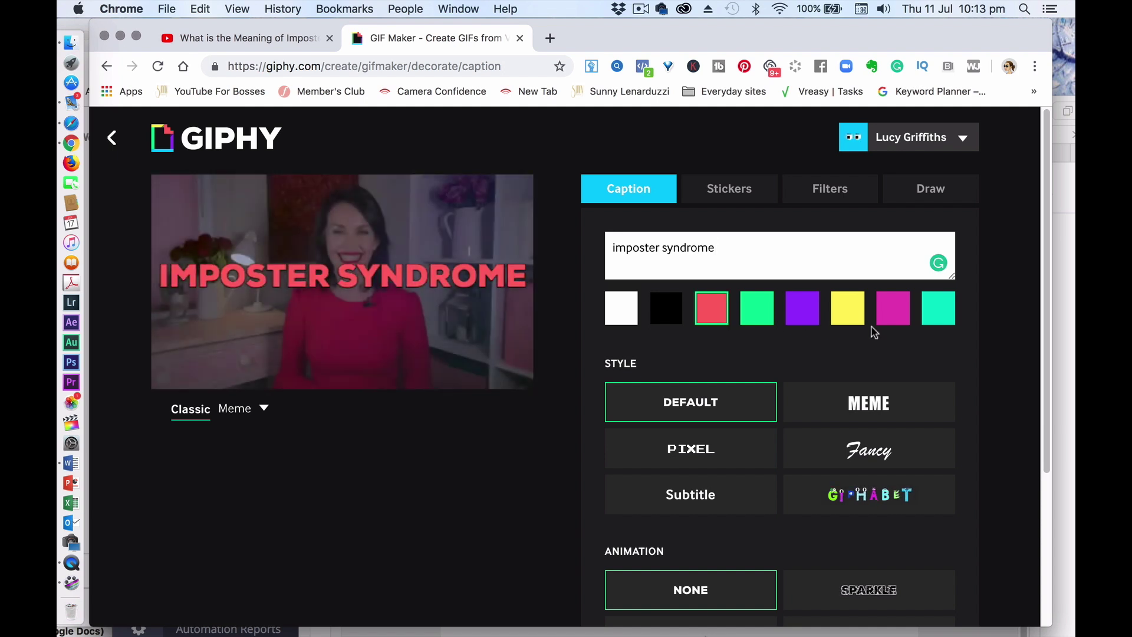
click(882, 462)
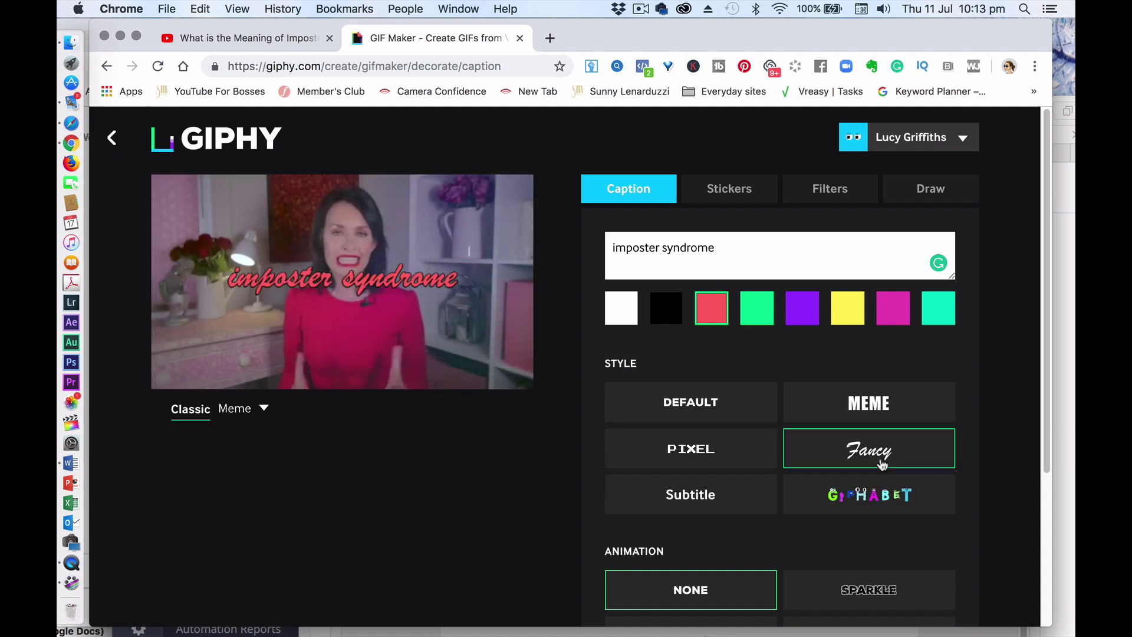
click(868, 503)
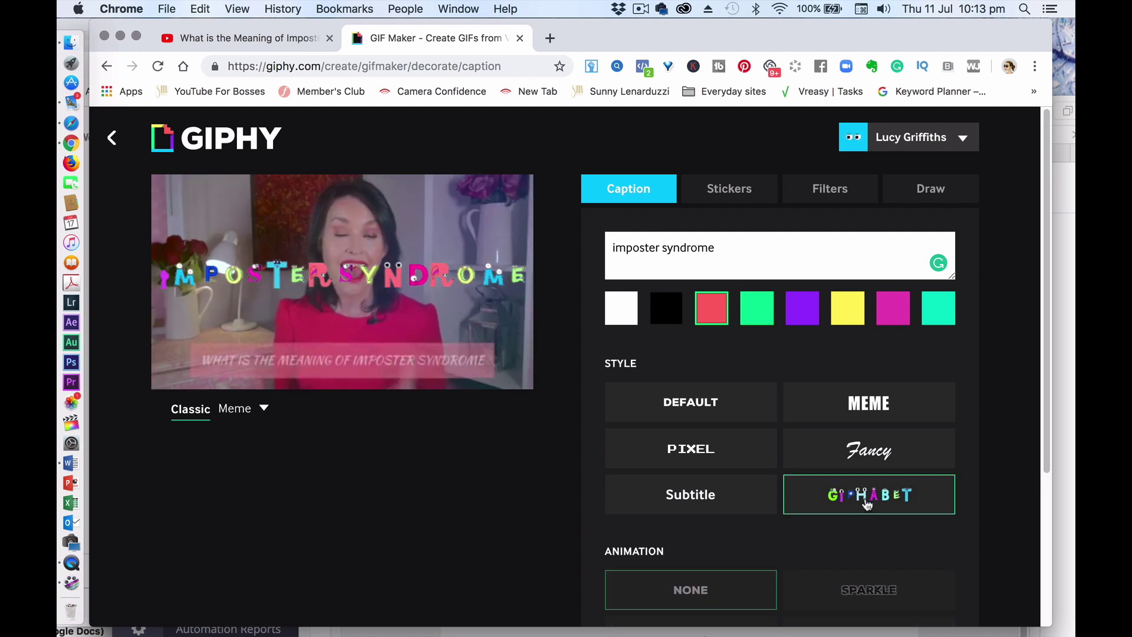
click(698, 499)
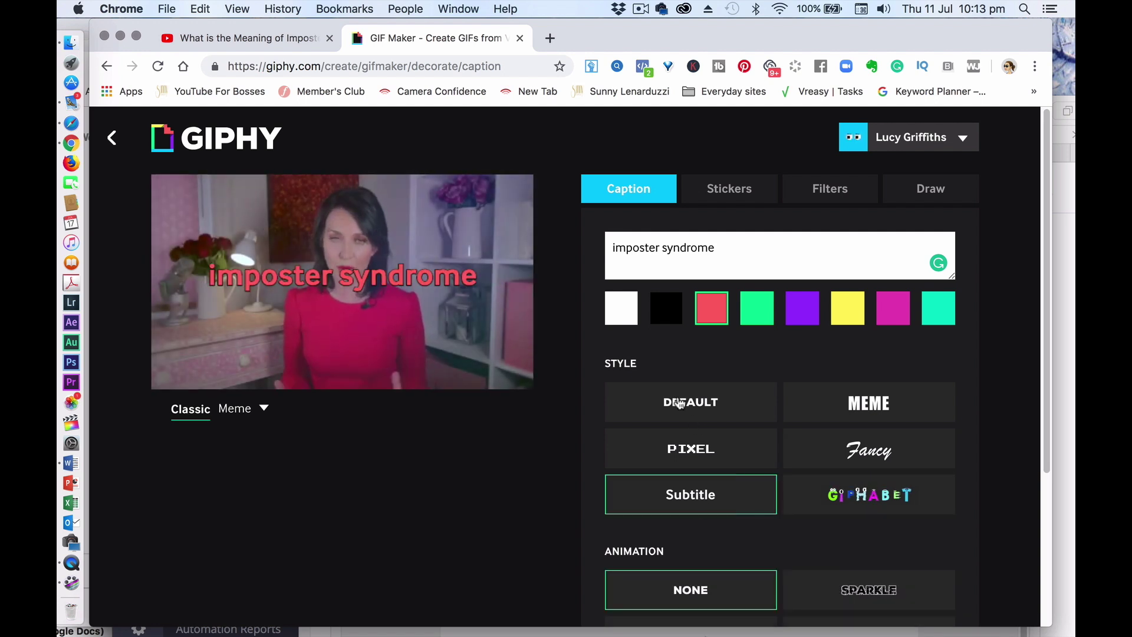
drag(778, 252, 776, 225)
key(super+c)
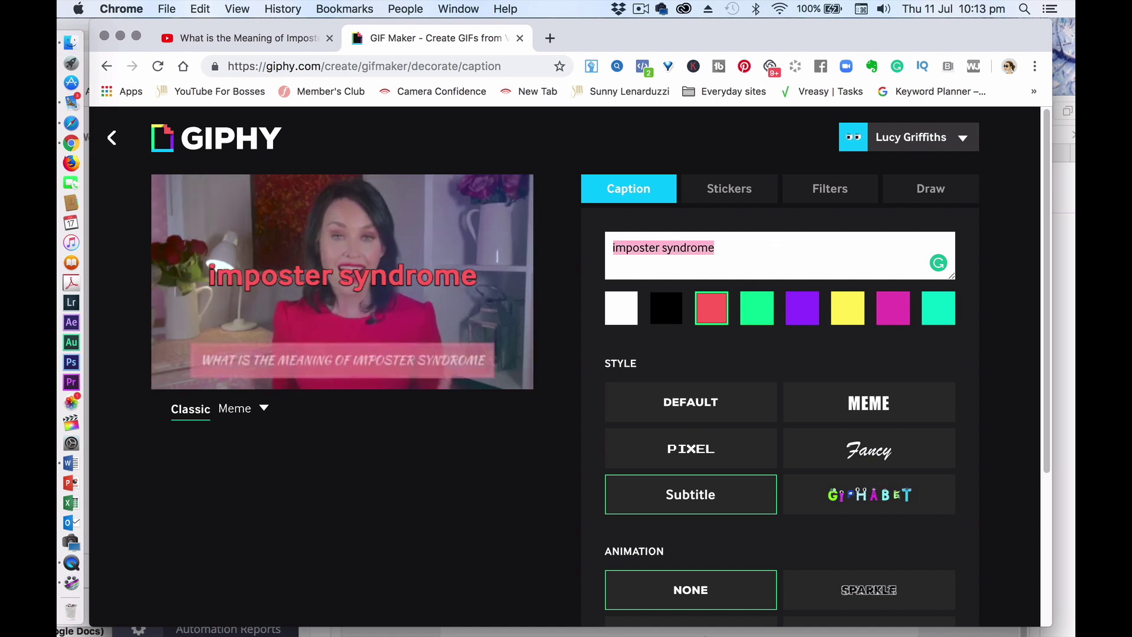
key(BackSpace)
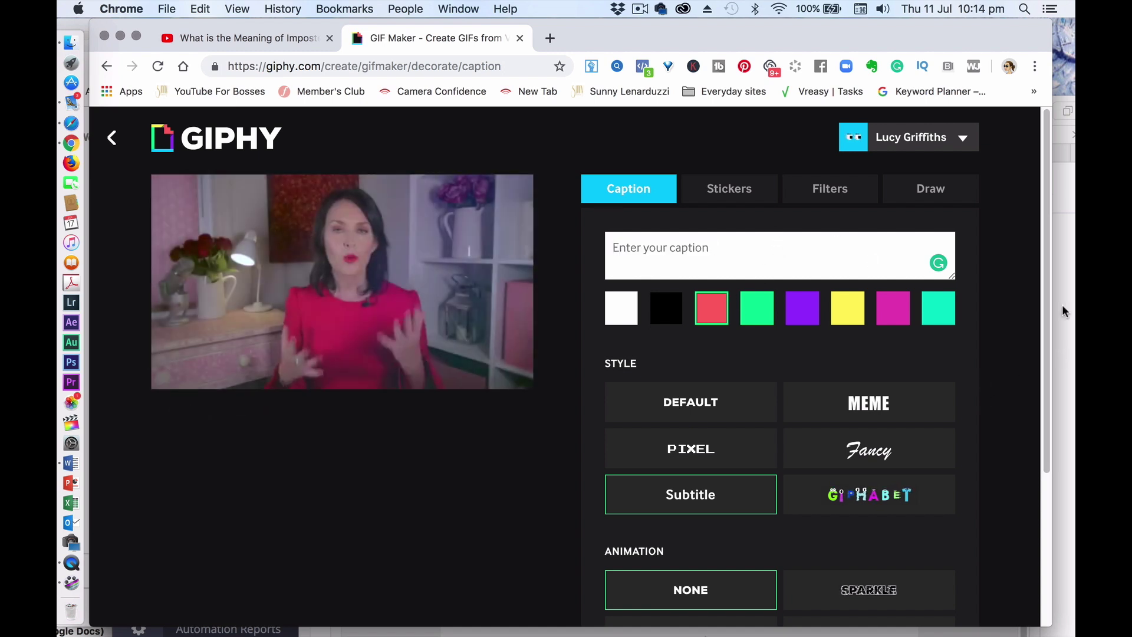
Step: Paste the 'imposter syndrome' caption back, try Sparkle, Rainbow and Wavy, then choose the Typing animation
scroll(1048, 320, down, 2)
scroll(1048, 320, up, 1)
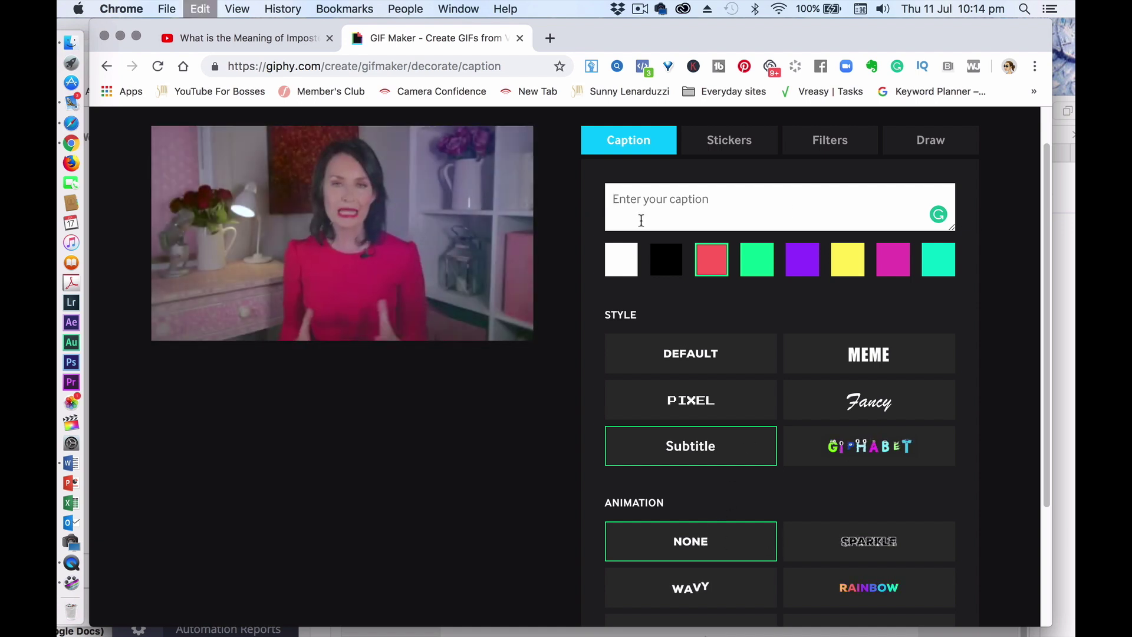
key(super+v)
click(880, 549)
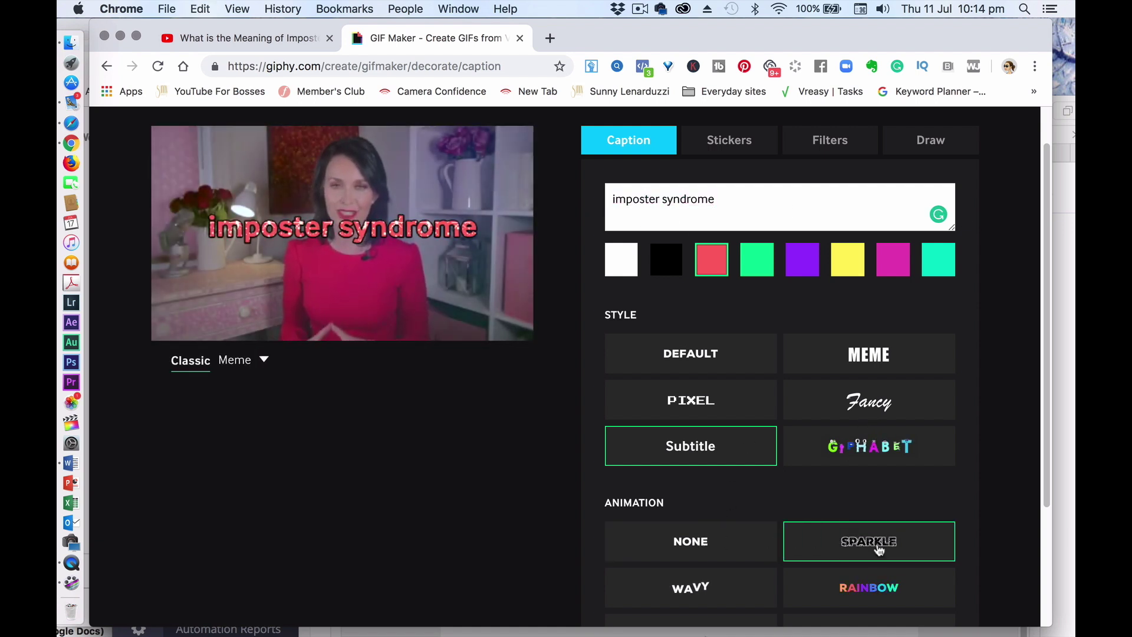
click(873, 595)
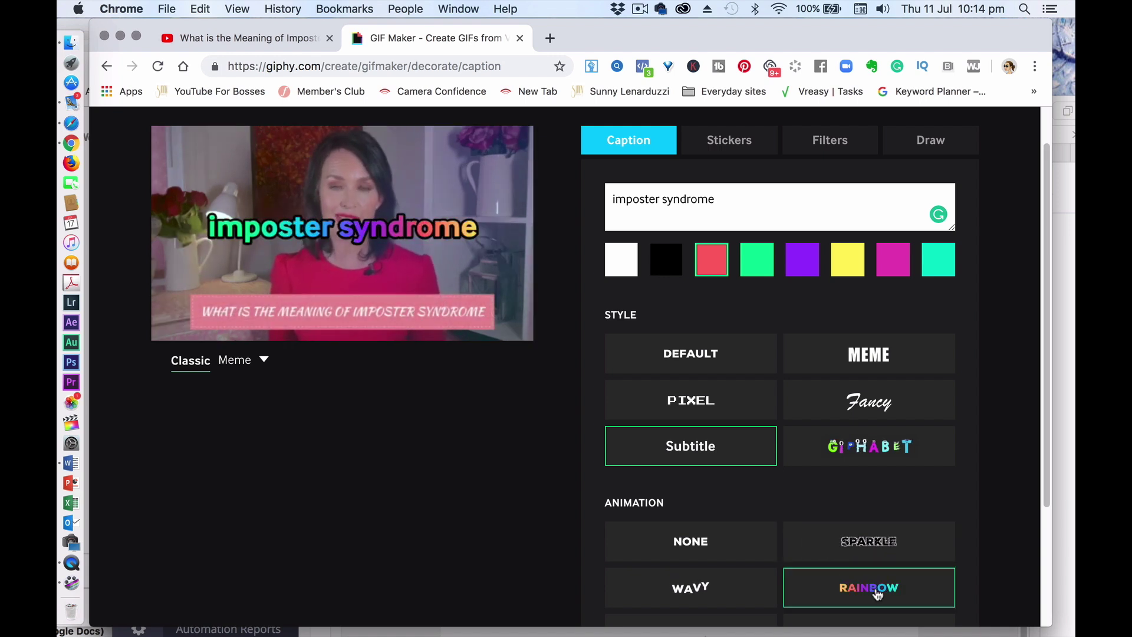
click(700, 596)
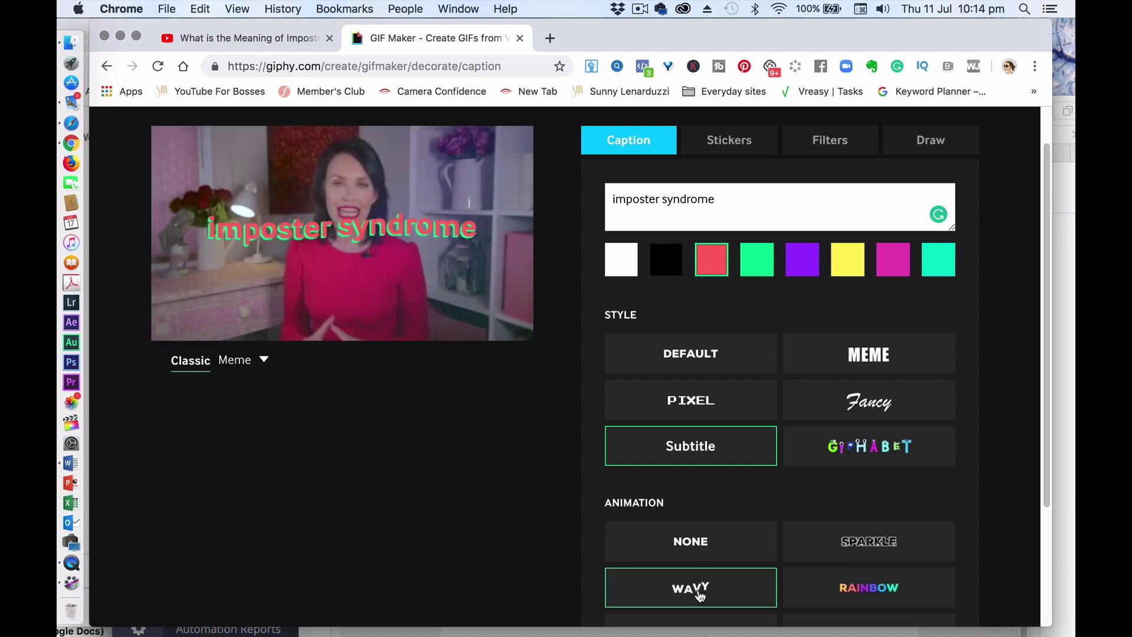
scroll(1039, 370, down, 5)
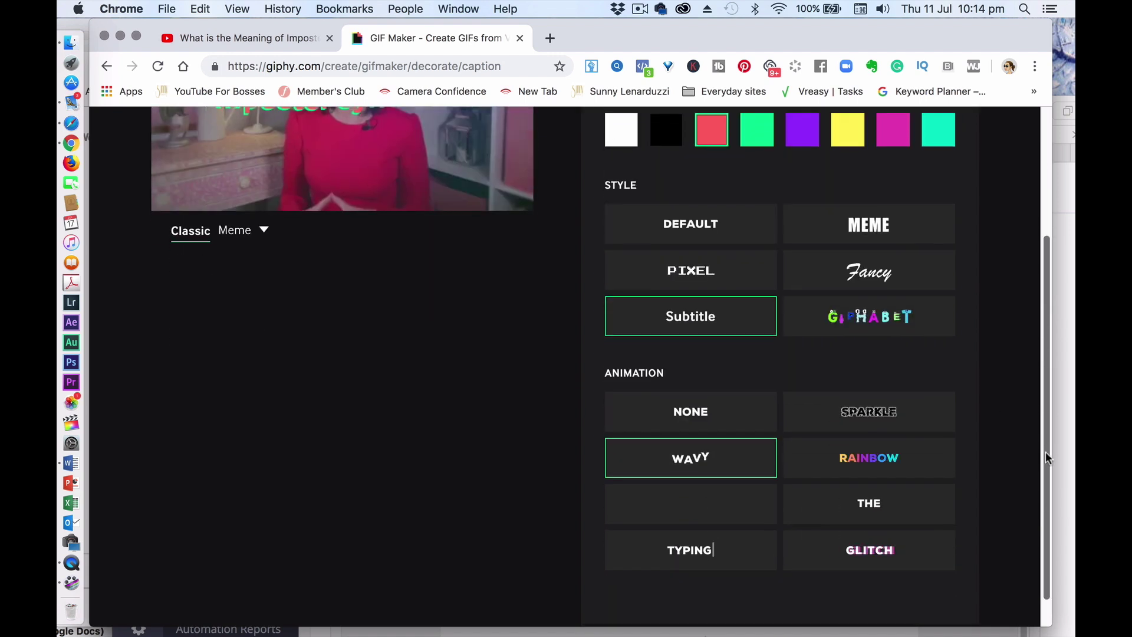
click(684, 551)
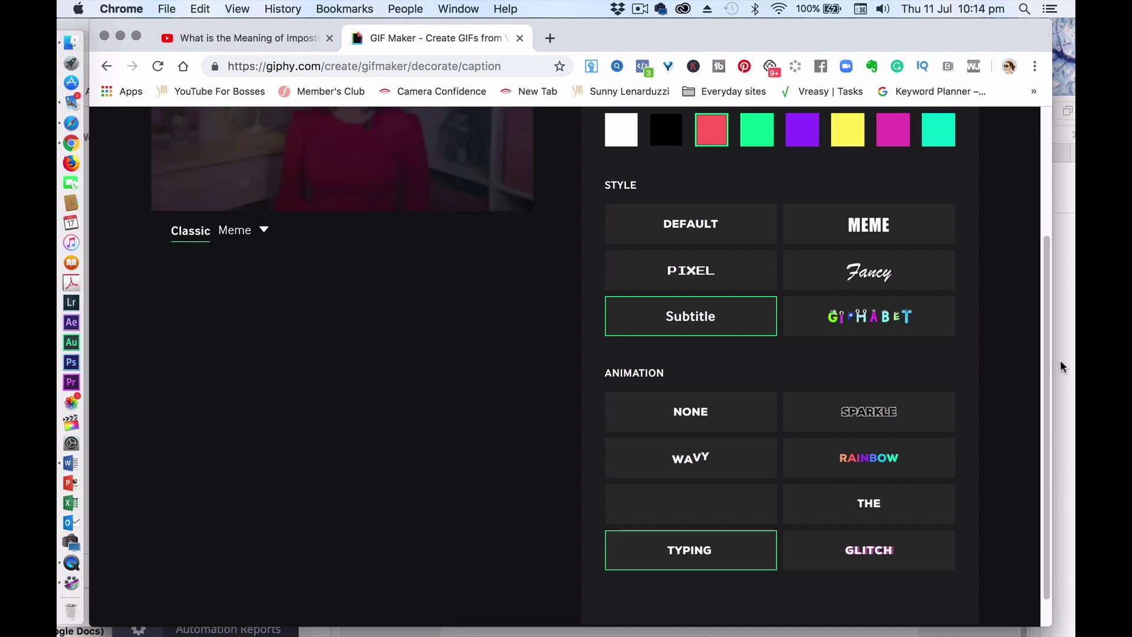
Step: Select and delete all caption text, then scroll down to the Add Info step
scroll(1047, 331, up, 2)
scroll(1044, 307, up, 2)
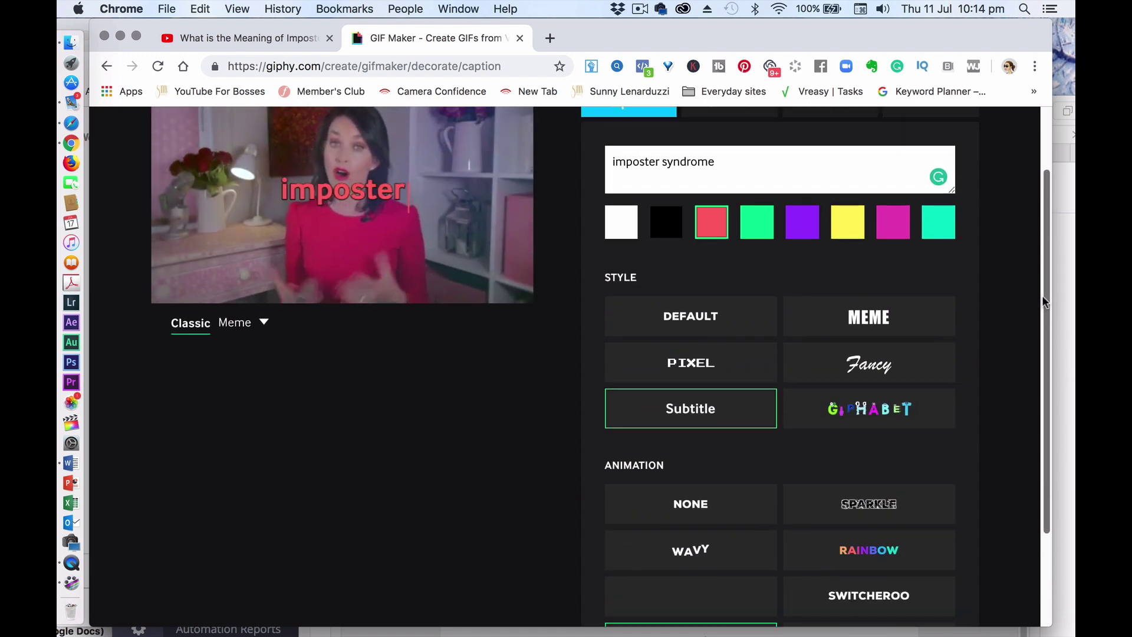
scroll(1043, 289, up, 4)
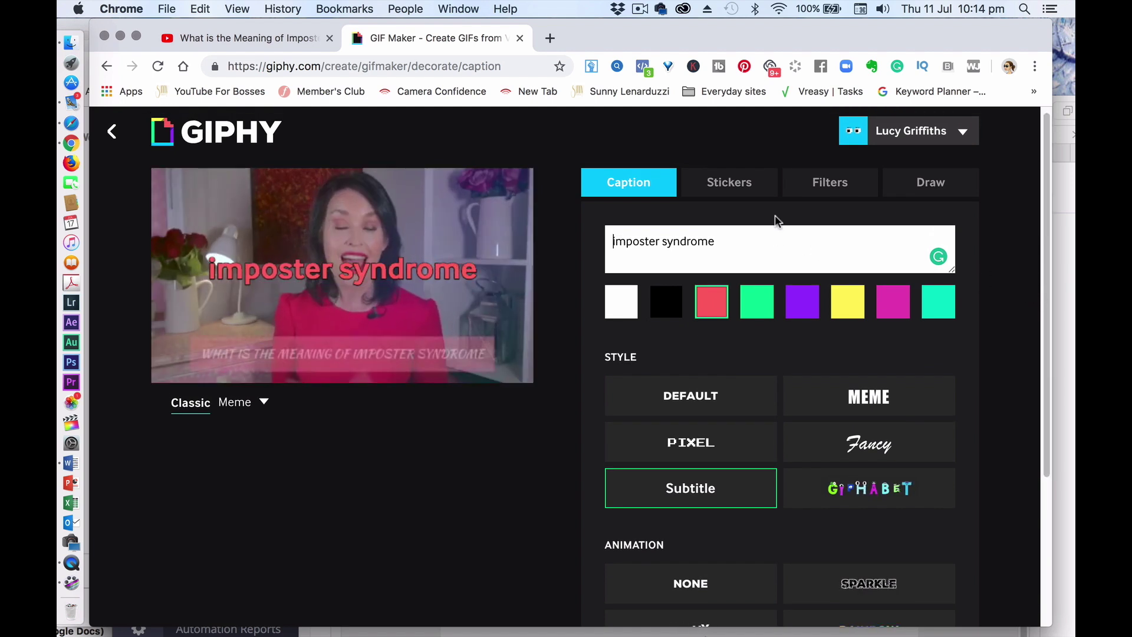
key(super+a)
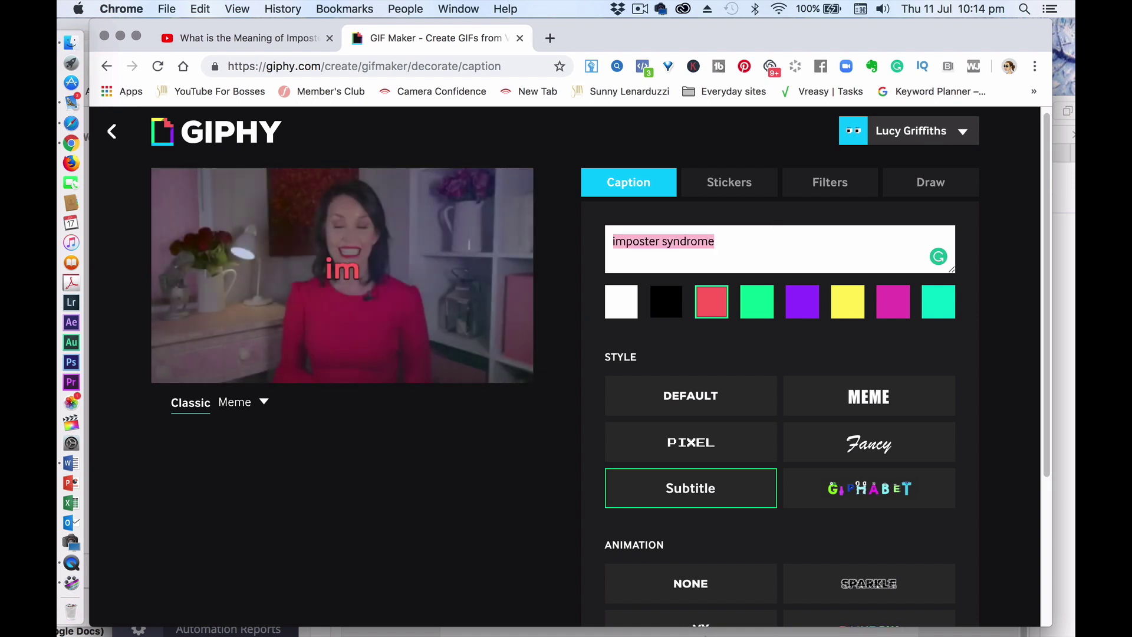
key(BackSpace)
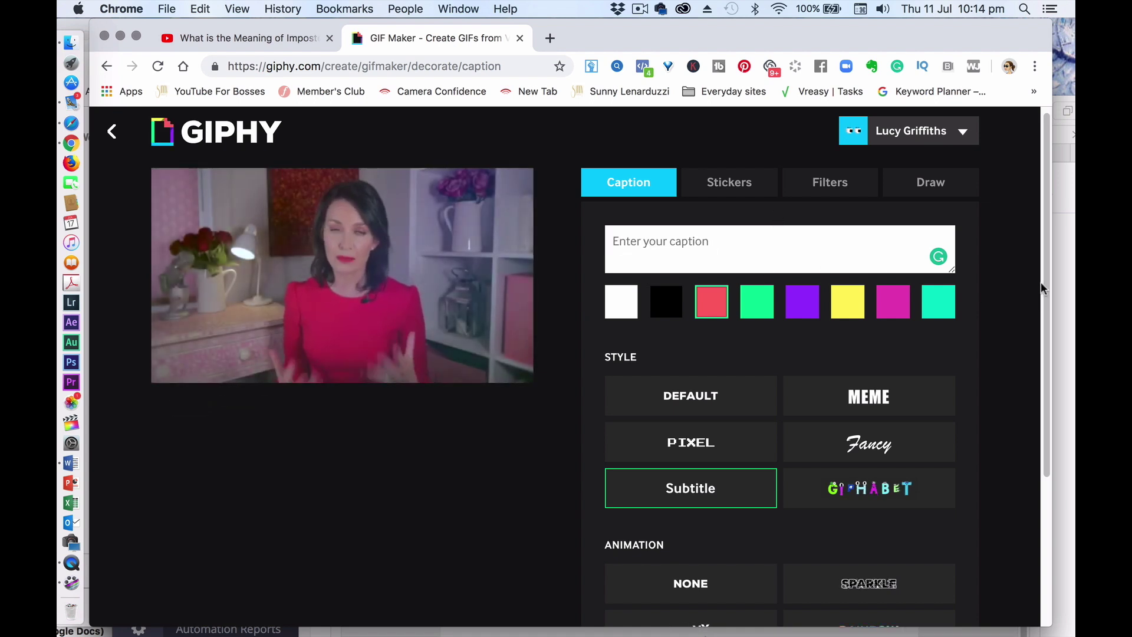
drag(1044, 232, 1057, 373)
scroll(1050, 413, down, 1)
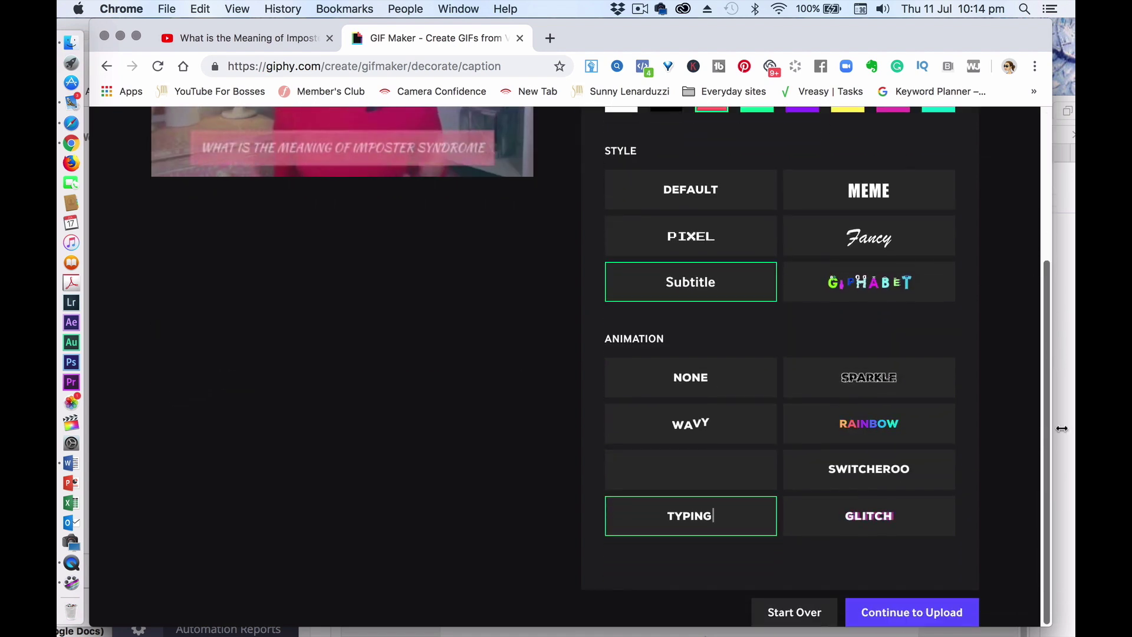
Step: Move on to the upload step and publish the GIF to GIPHY with the YouTube source link
click(923, 613)
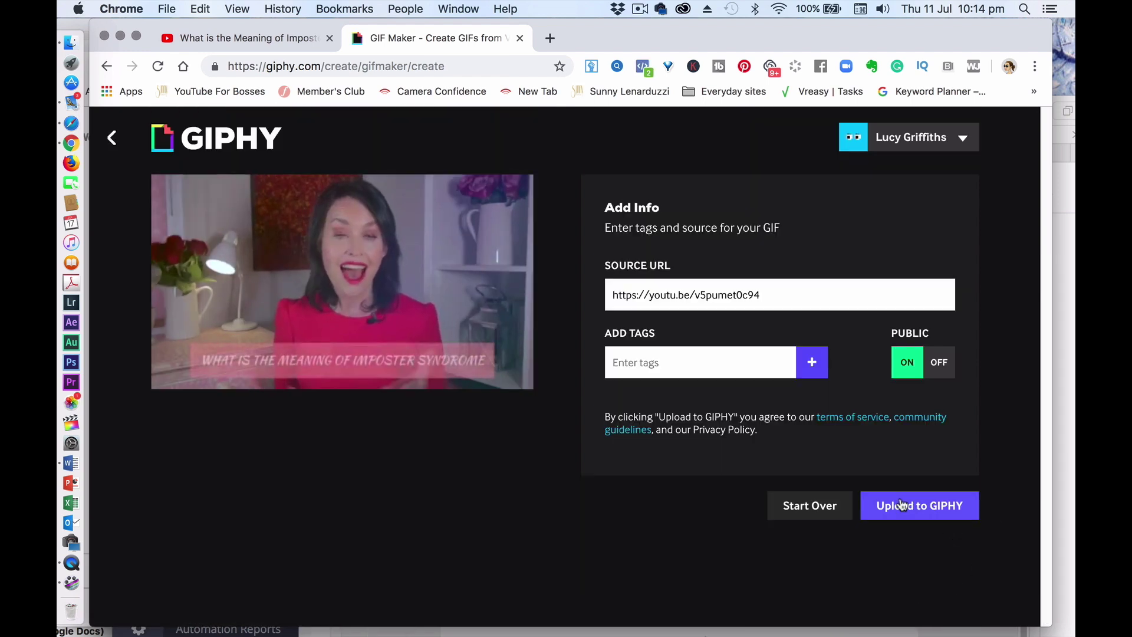
click(661, 362)
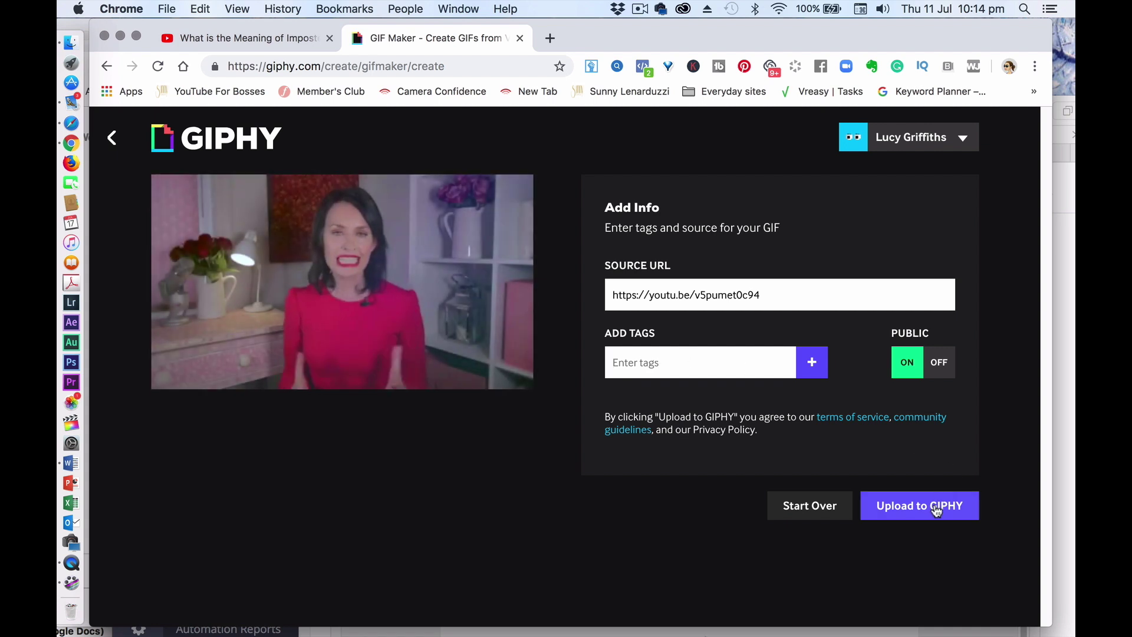
click(938, 511)
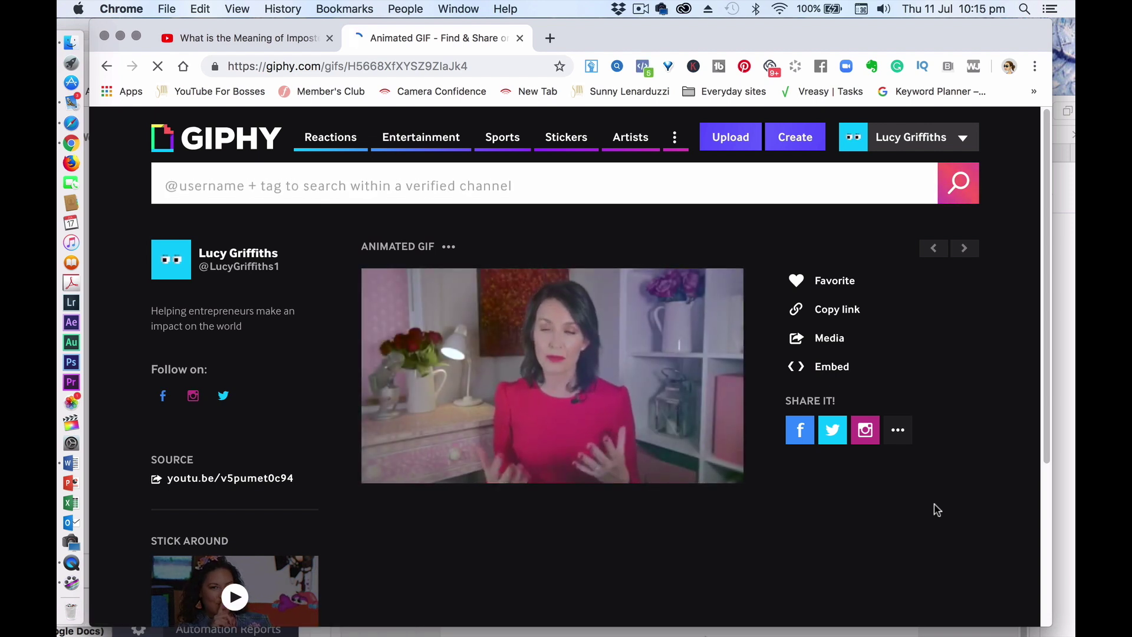
Step: Show the uploaded GIF's Media panel with Source, Social, MP4 and Small download links
click(828, 340)
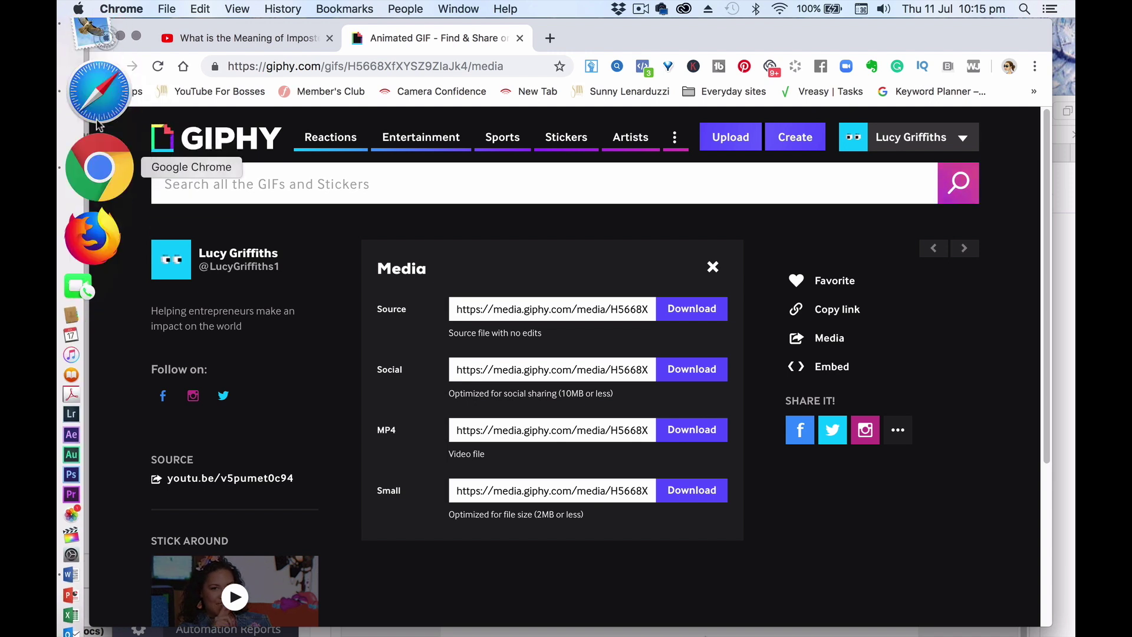
Step: Return to the ActiveCampaign report preview of the 'Being an introvert on video' email
click(97, 85)
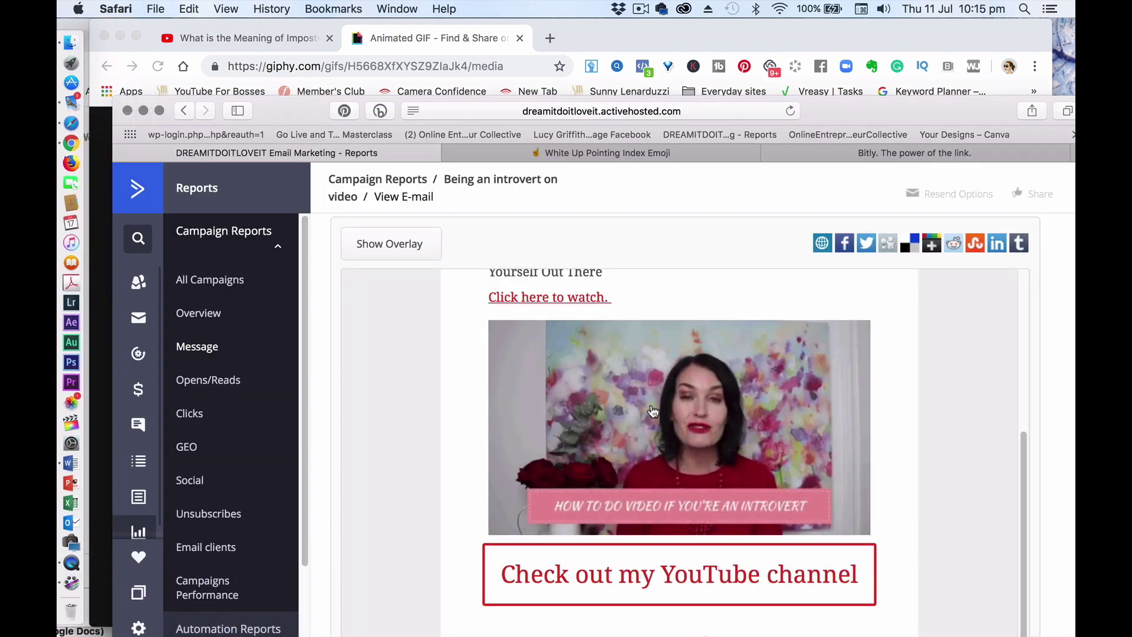